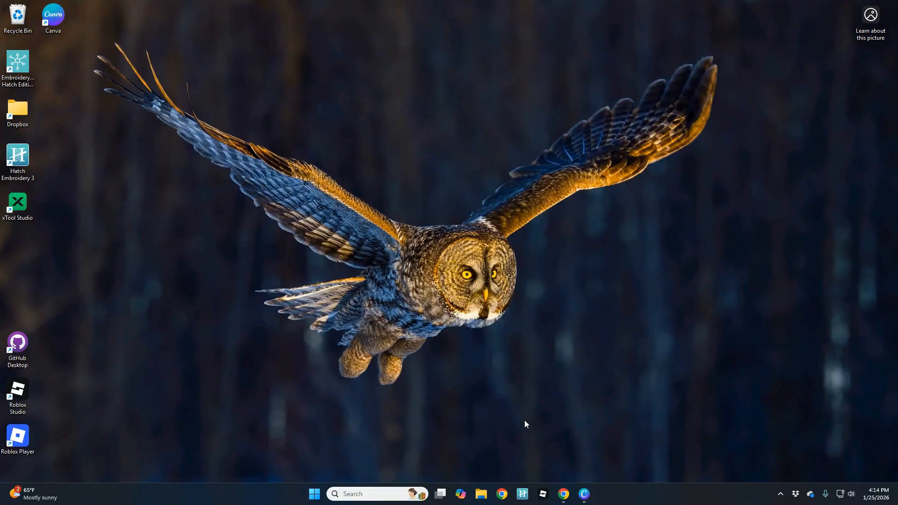
# Bring Chrome back up and load unity.com.
pyautogui.click(563, 493)
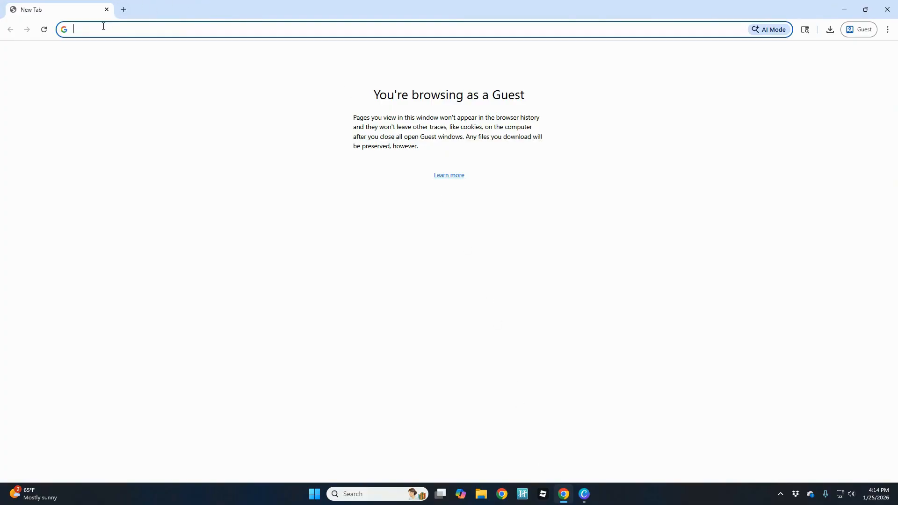
pyautogui.write('unity.com')
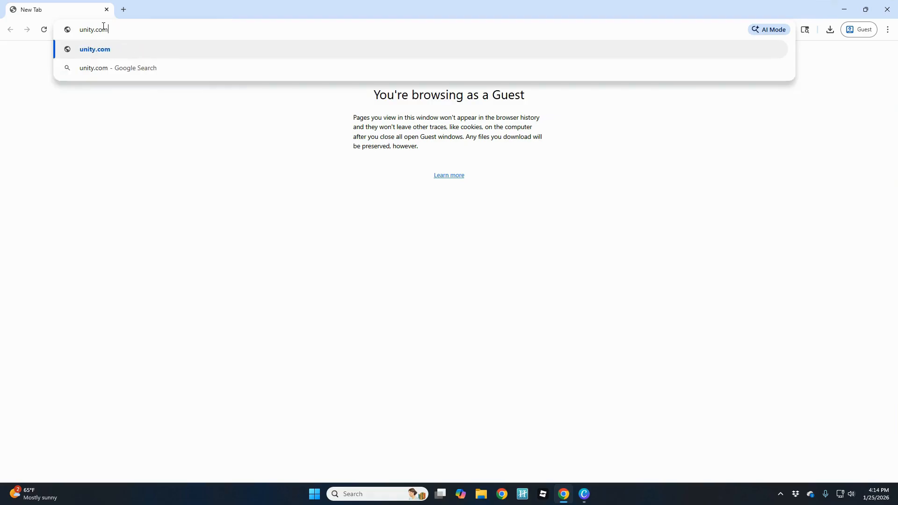
pyautogui.press('Return')
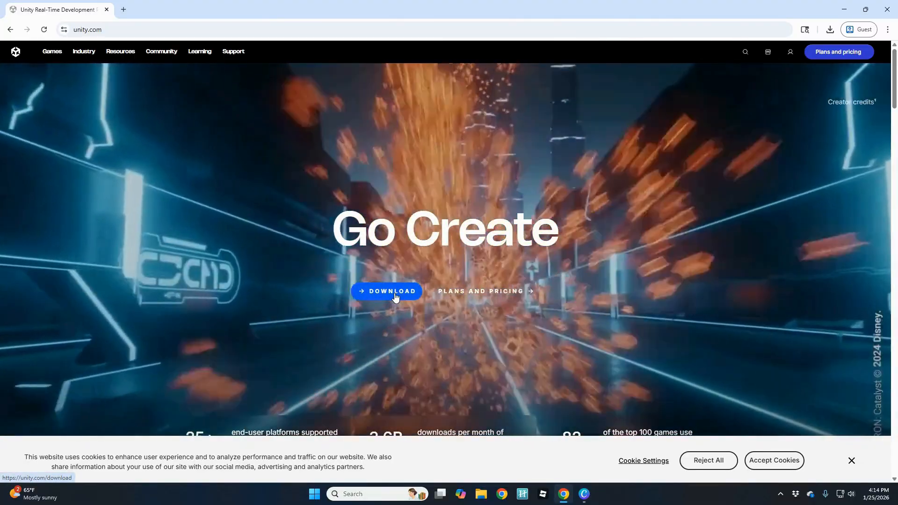
# Download the Windows Unity Hub installer, saving UnityHubSetup-x64.exe into Downloads.
pyautogui.click(394, 294)
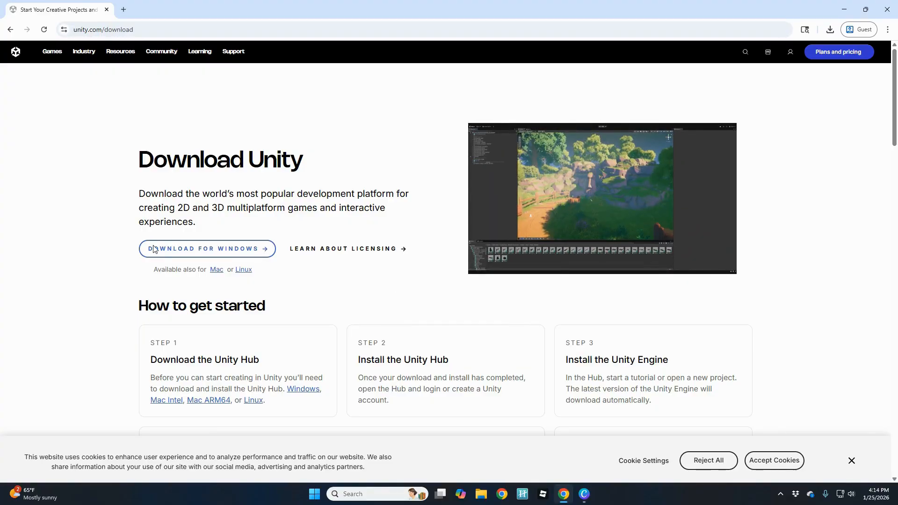
pyautogui.click(209, 250)
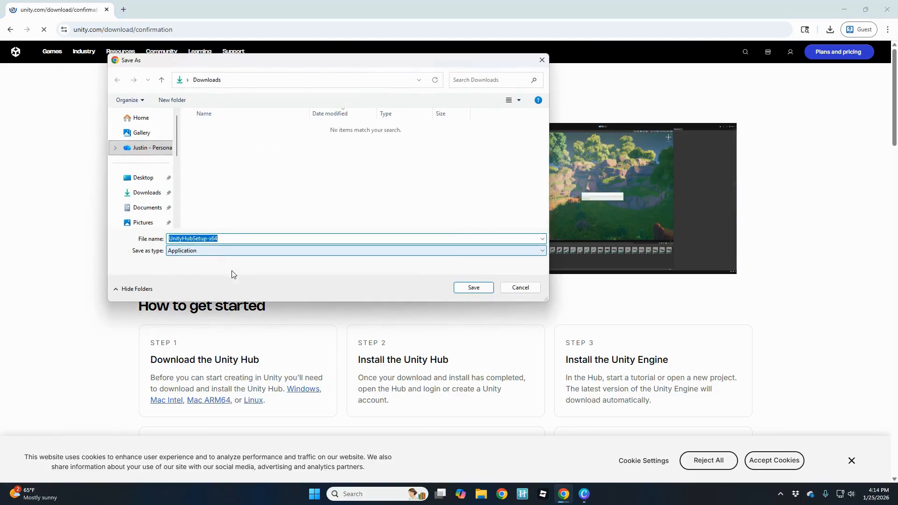
pyautogui.moveTo(290, 61); pyautogui.dragTo(326, 101)
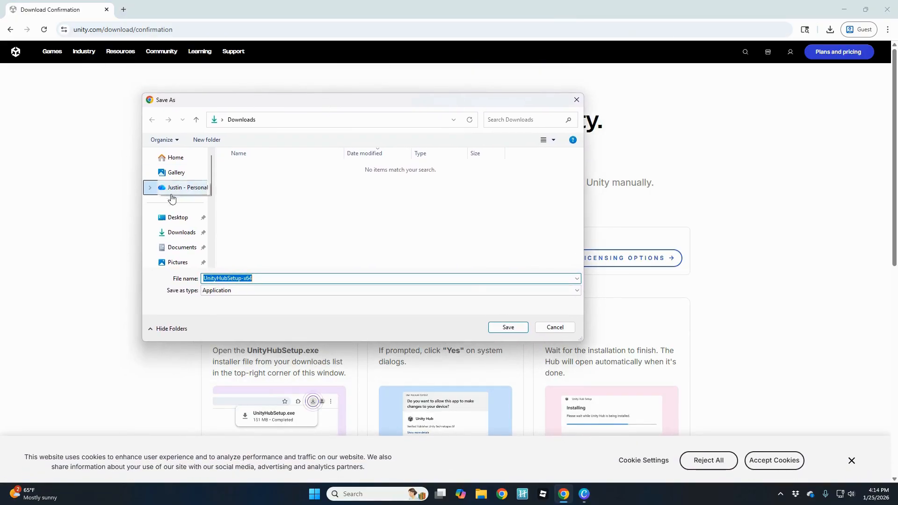
pyautogui.click(507, 327)
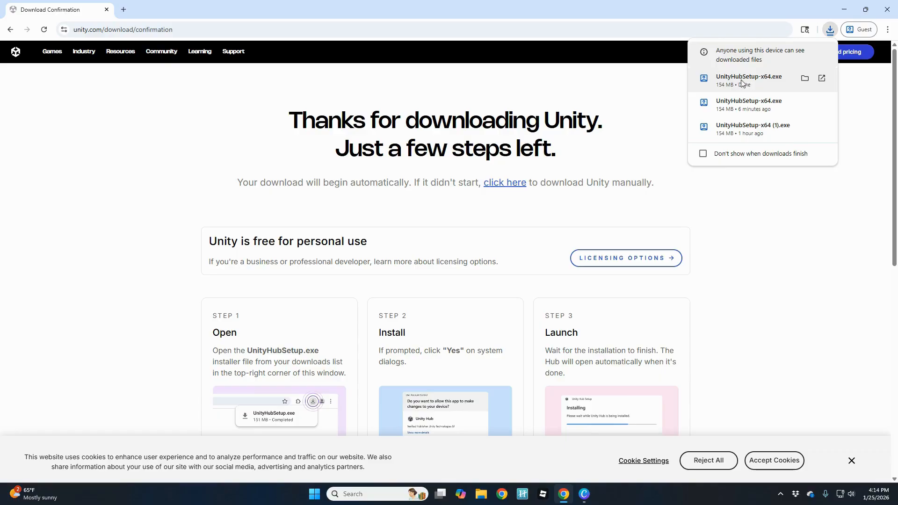
# Launch UnityHubSetup-x64 from its folder and accept the licence agreement.
pyautogui.click(805, 79)
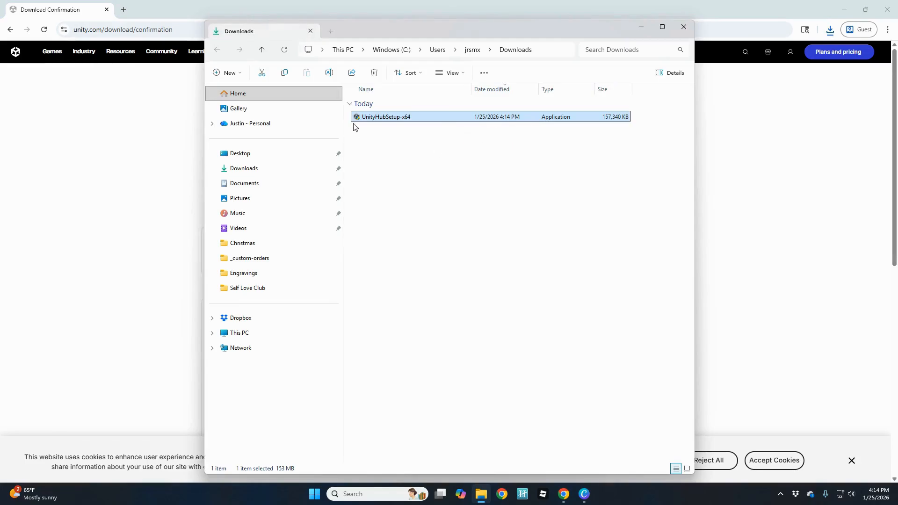
pyautogui.doubleClick(366, 118)
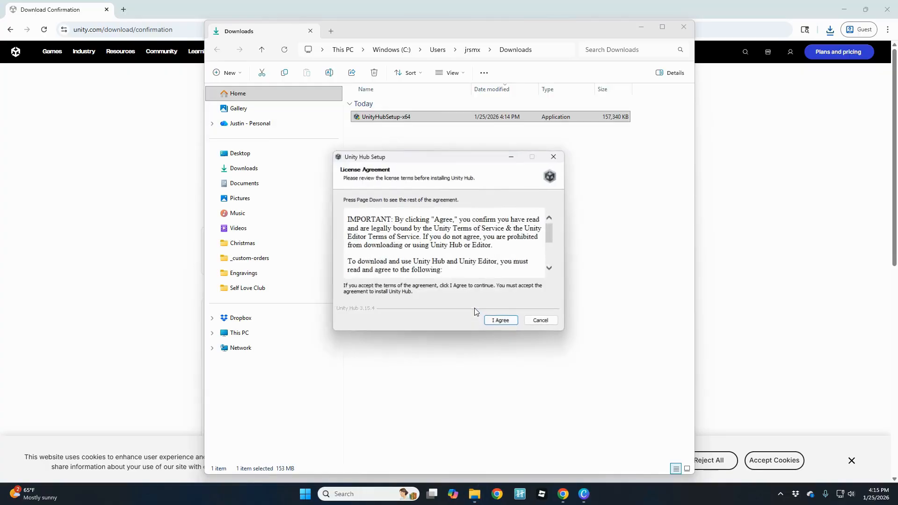
pyautogui.click(503, 321)
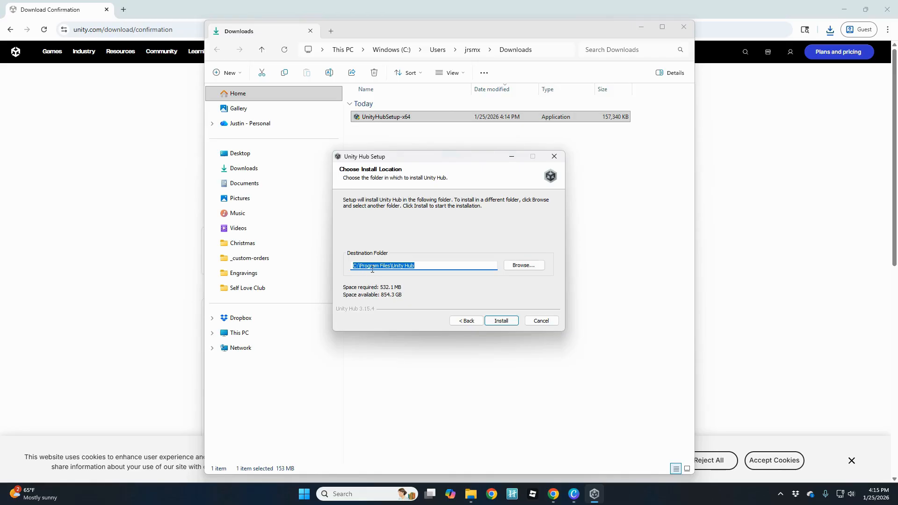
# Install Unity Hub into C:\Program Files\Unity Hub without running it, then close Downloads.
pyautogui.click(498, 322)
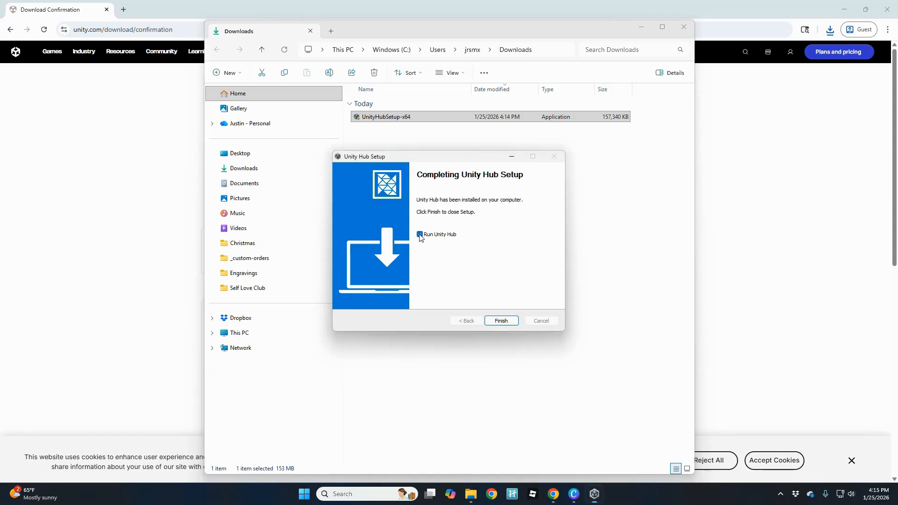
pyautogui.click(420, 234)
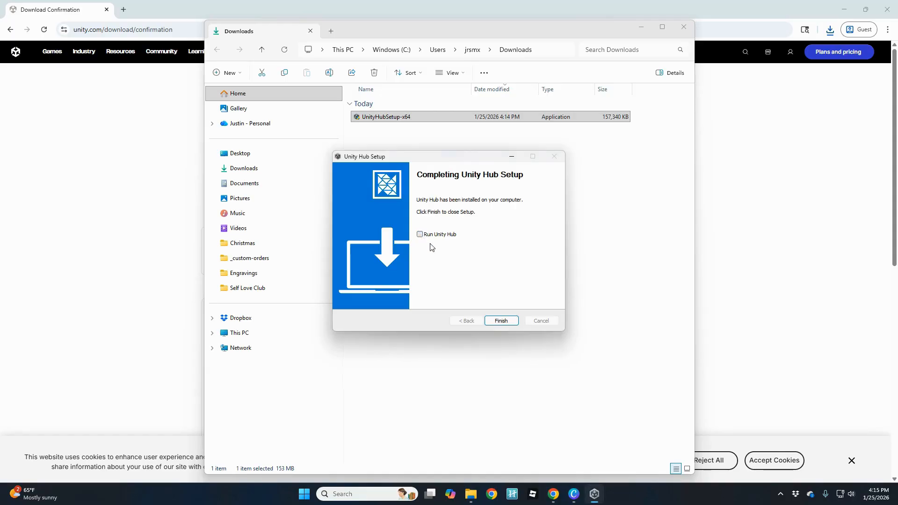
pyautogui.click(500, 322)
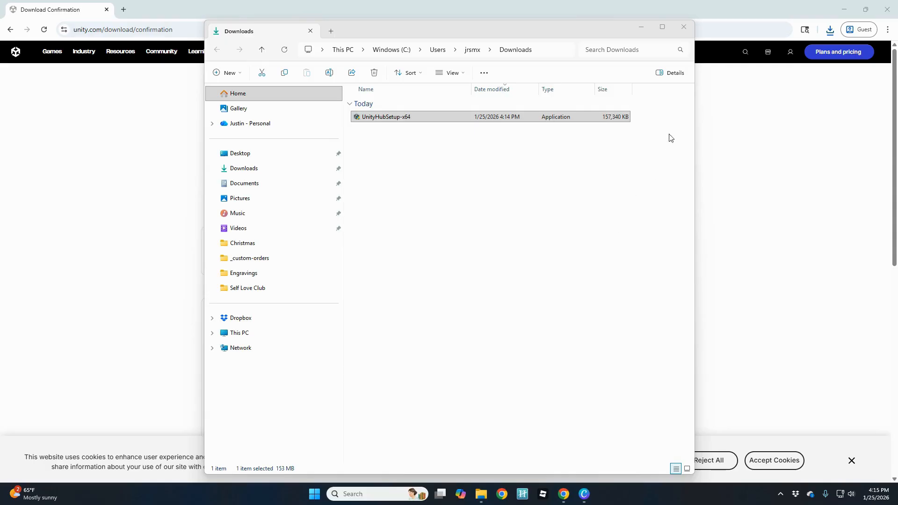
pyautogui.click(683, 27)
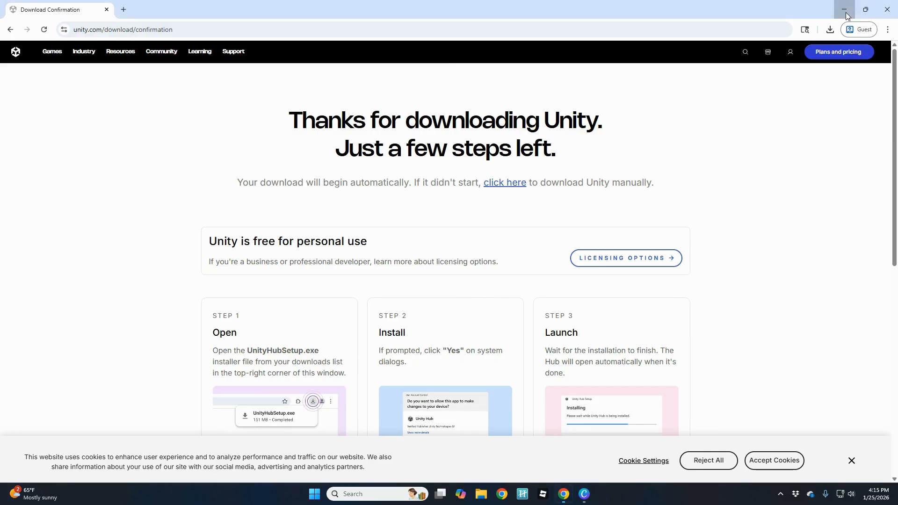
# Minimize Chrome and start Unity Hub from its desktop shortcut.
pyautogui.click(845, 10)
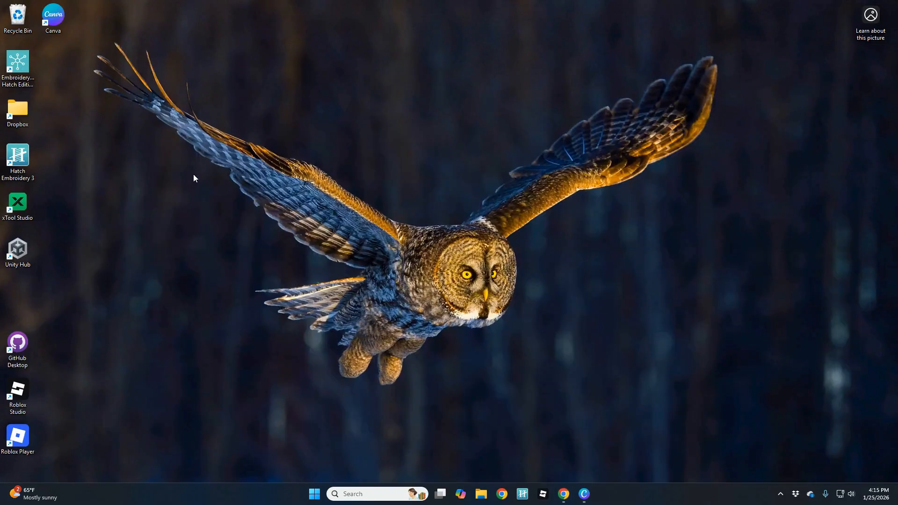
pyautogui.doubleClick(20, 248)
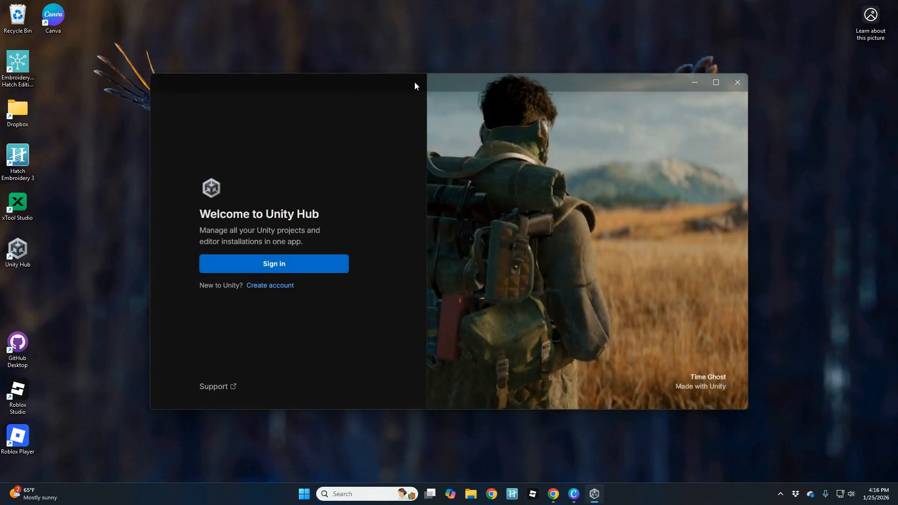
# Finish the browser sign-in and return to Unity Hub's Get set up page.
pyautogui.moveTo(408, 87)
pyautogui.mouseDown()
pyautogui.moveTo(419, 70)
pyautogui.moveTo(421, 79)
pyautogui.mouseUp()
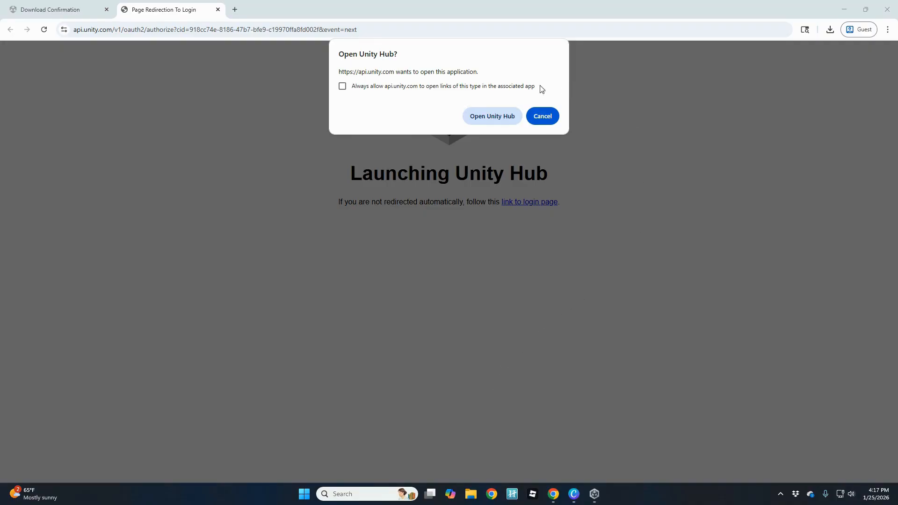
pyautogui.click(492, 116)
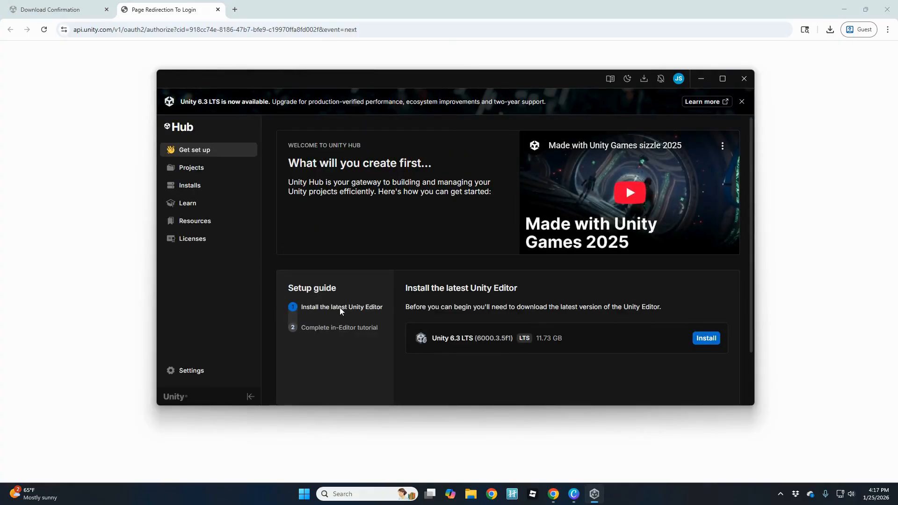
# Minimize Chrome and reposition the Unity Hub window showing the Unity 6.3 LTS offer.
pyautogui.click(845, 9)
pyautogui.moveTo(348, 78)
pyautogui.mouseDown()
pyautogui.moveTo(367, 62)
pyautogui.moveTo(358, 75)
pyautogui.mouseUp()
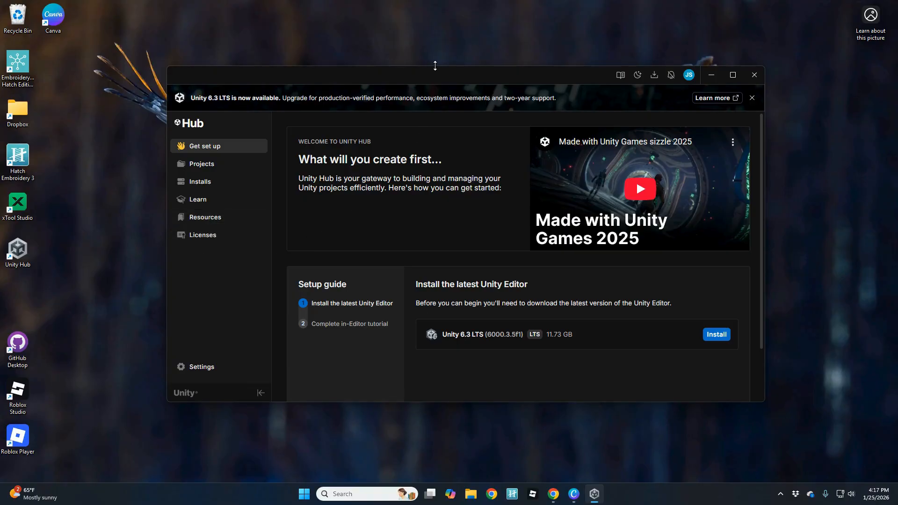
pyautogui.moveTo(432, 71); pyautogui.dragTo(423, 71)
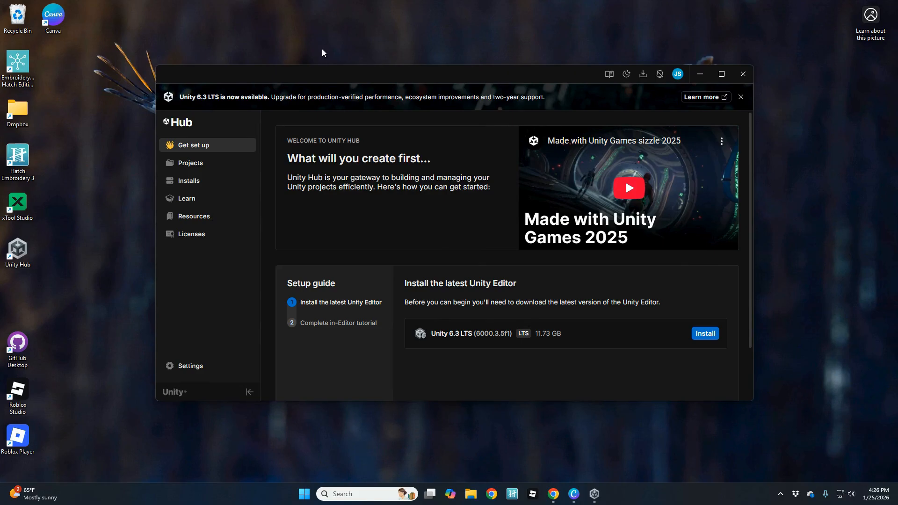
pyautogui.moveTo(330, 75); pyautogui.dragTo(333, 73)
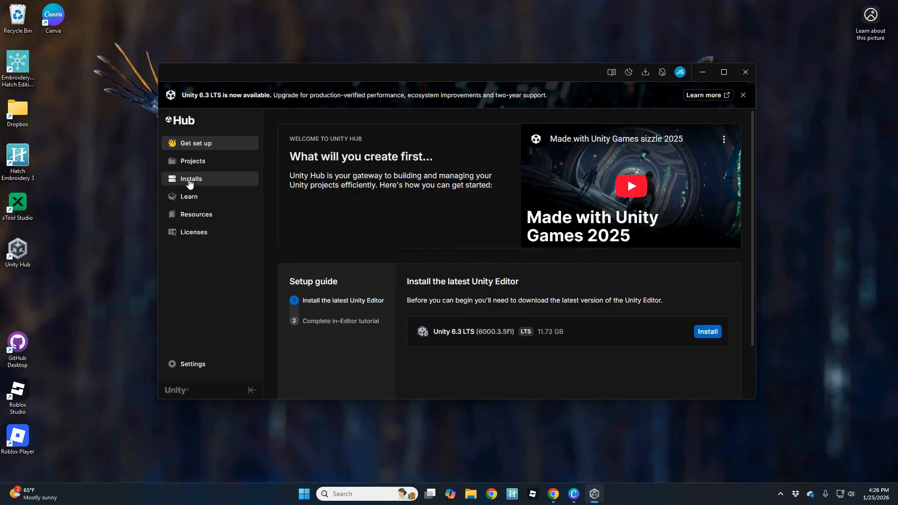
# From Installs > Install Editor > Archive, open Unity's download archive page in the browser.
pyautogui.click(189, 182)
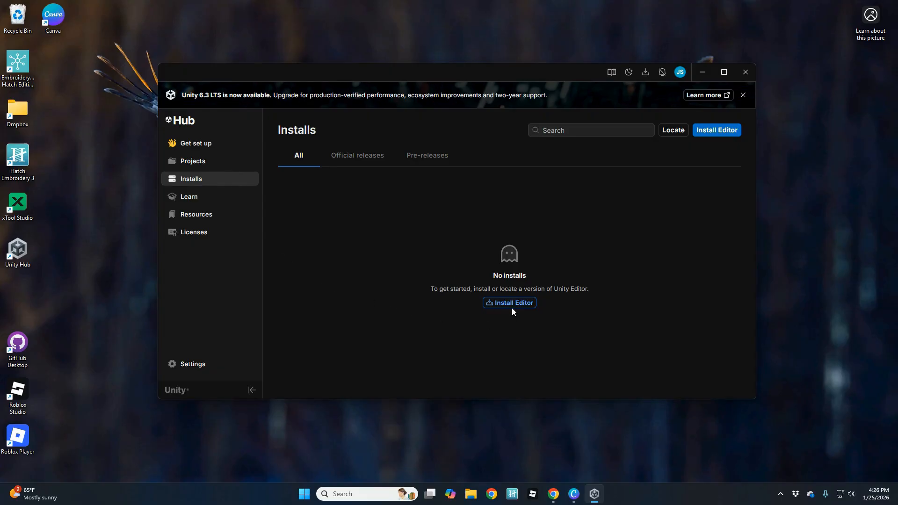
pyautogui.click(716, 132)
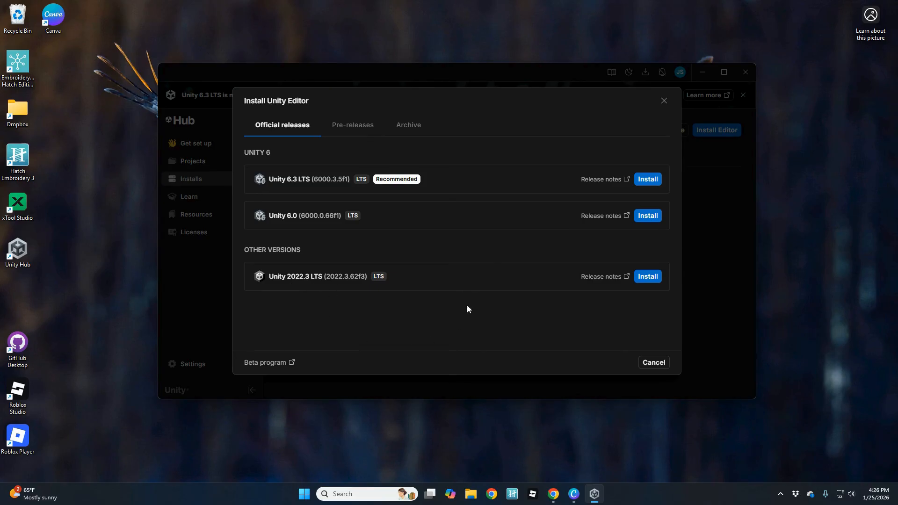
pyautogui.click(408, 125)
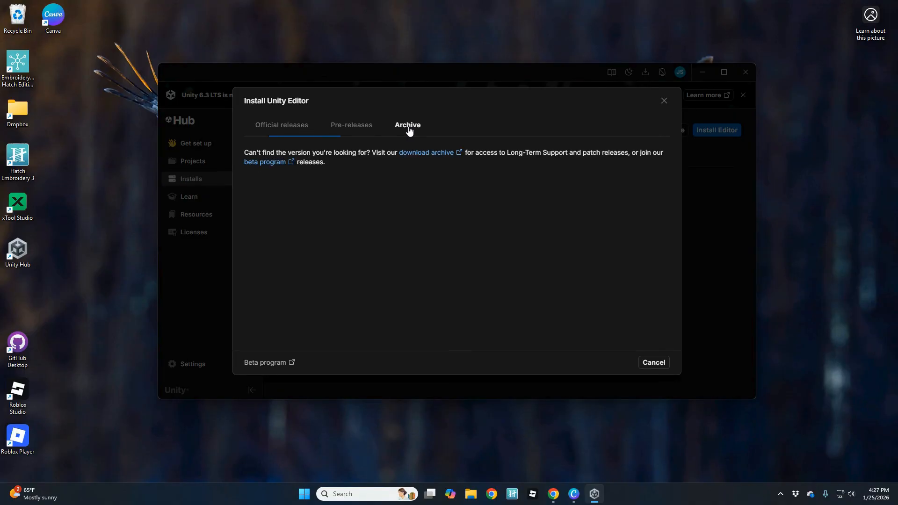
pyautogui.click(422, 154)
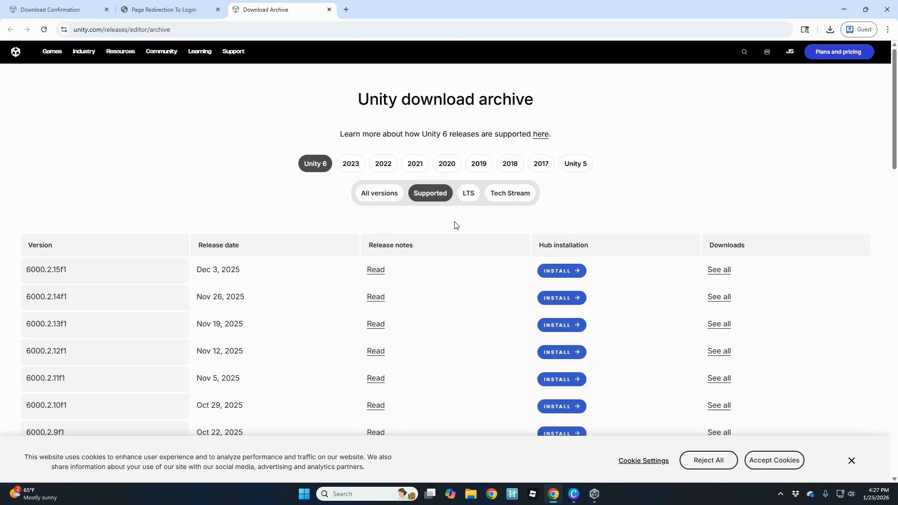
# Filter the archive to LTS versions and install 6000.0.60f1 through Unity Hub.
pyautogui.click(467, 196)
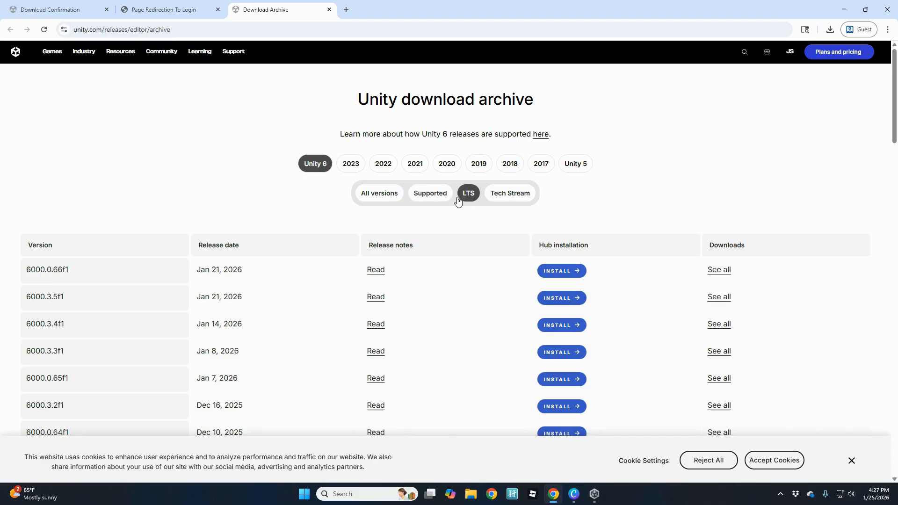
pyautogui.scroll(-2, 36, 268)
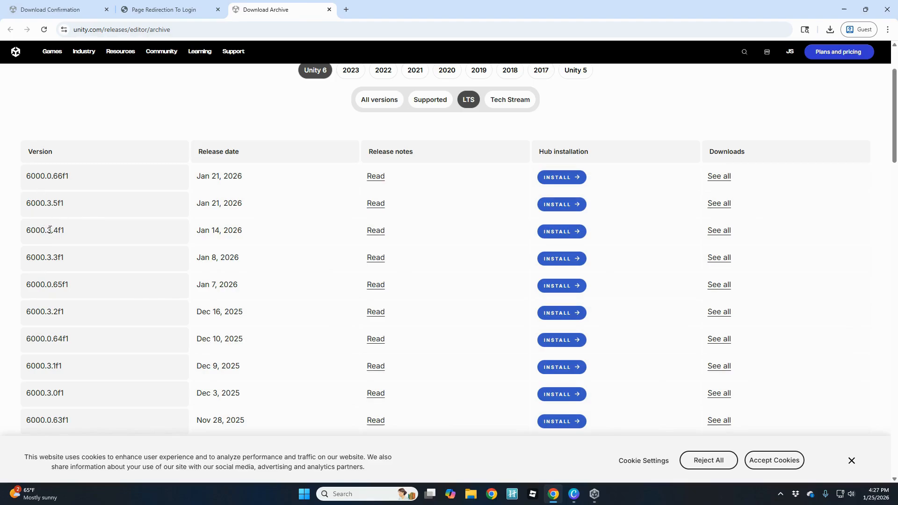
pyautogui.scroll(-4, 50, 232)
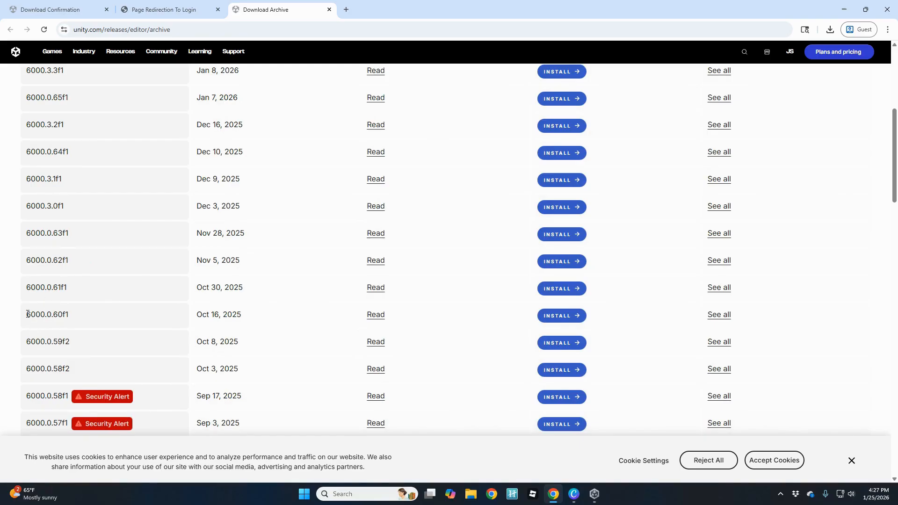
pyautogui.moveTo(27, 314); pyautogui.dragTo(57, 315)
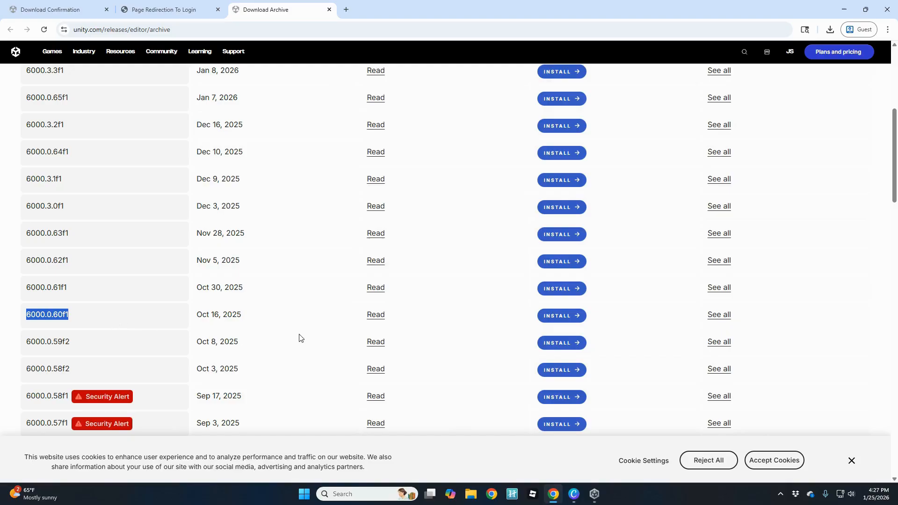
pyautogui.click(553, 319)
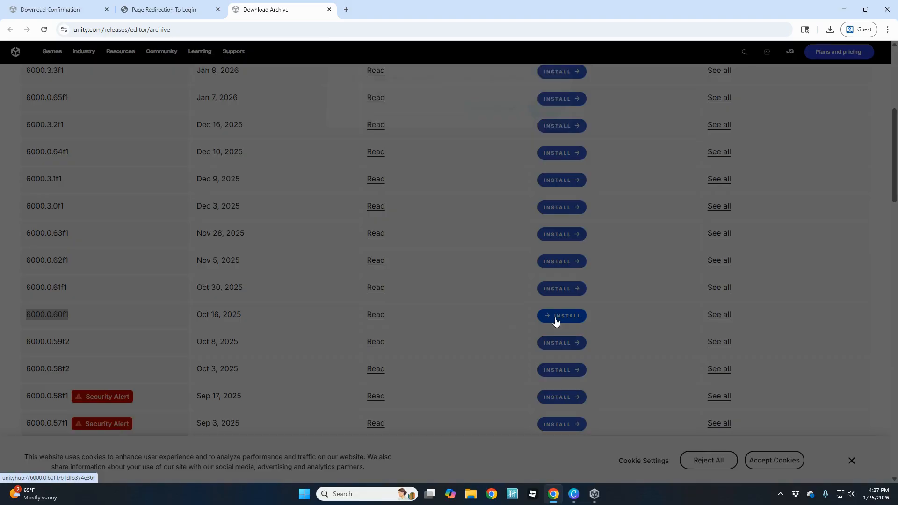
pyautogui.click(490, 116)
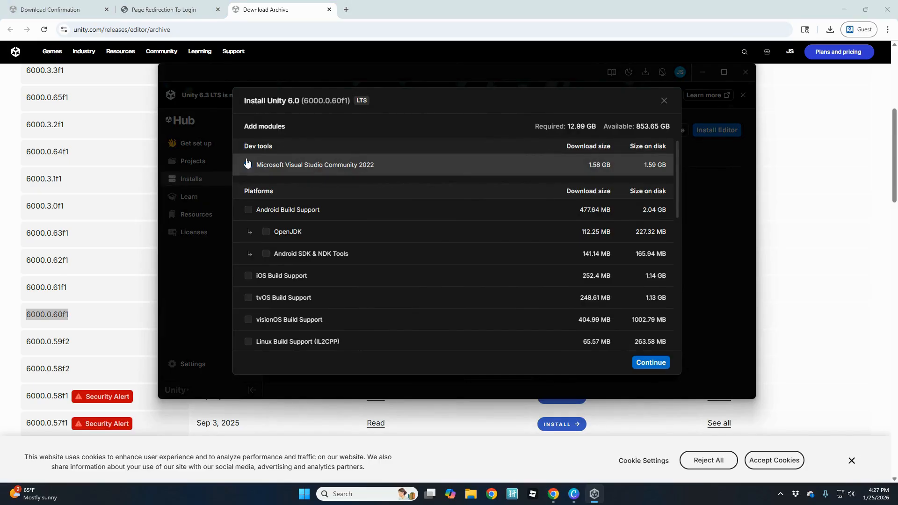
# Add the Visual Studio Community 2022 and Web Build Support modules, then continue.
pyautogui.click(248, 165)
pyautogui.scroll(-5, 253, 191)
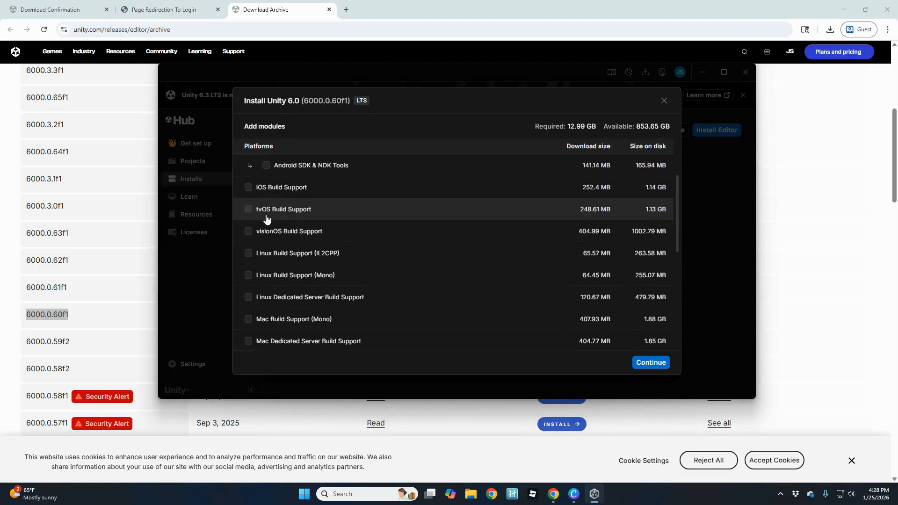
pyautogui.click(262, 287)
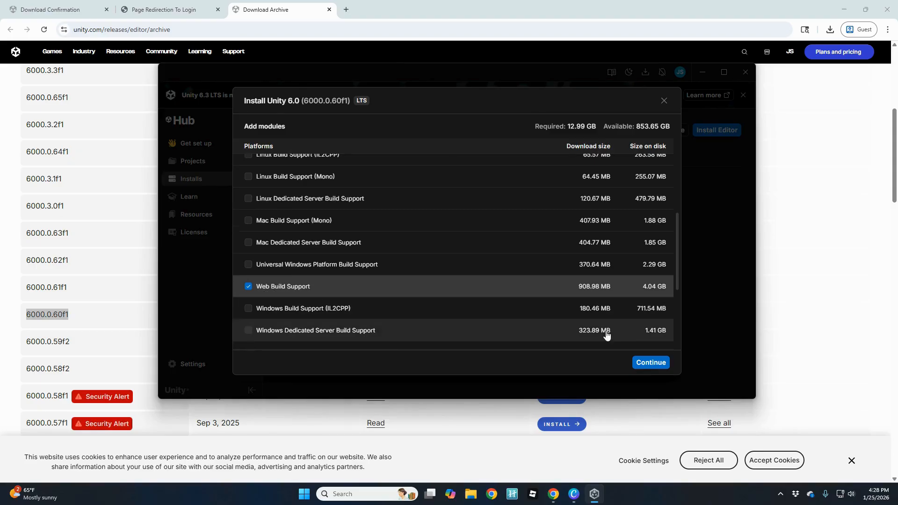
pyautogui.click(643, 365)
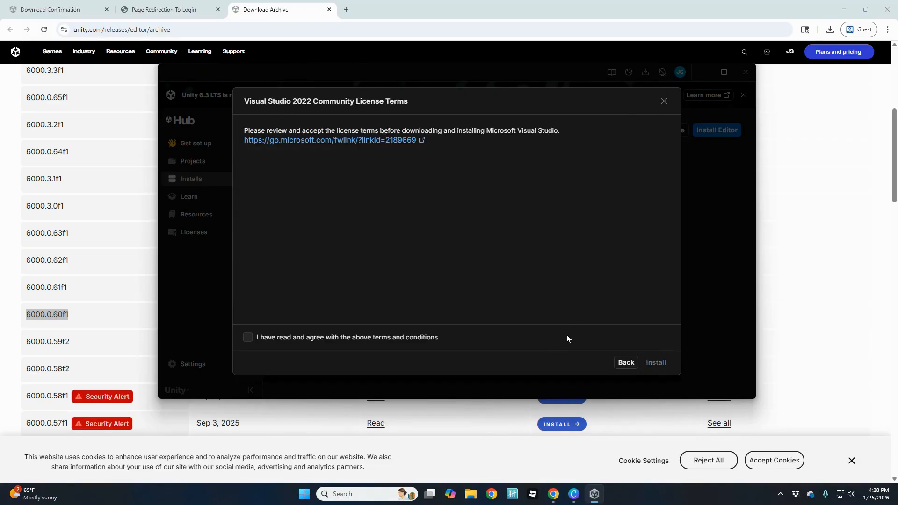
# Accept the Visual Studio 2022 terms, install Unity 6000.0.60f1, and view its download progress.
pyautogui.click(248, 338)
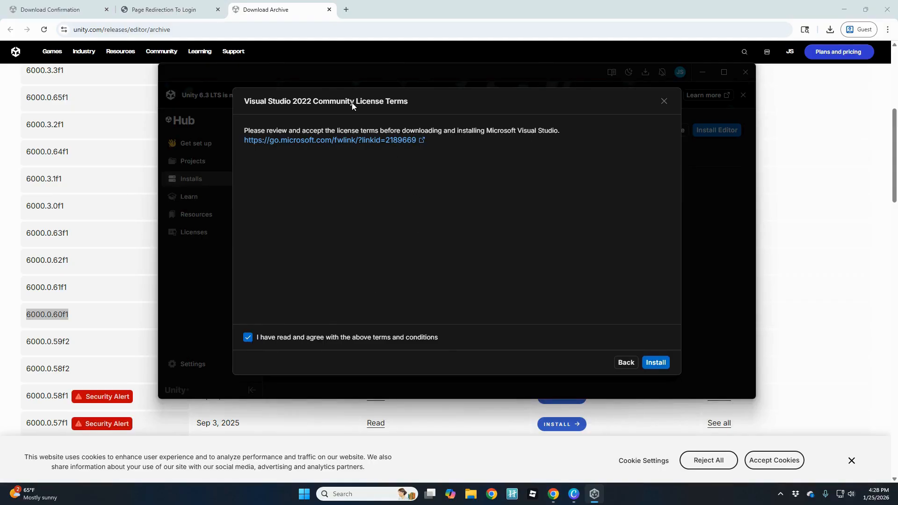
pyautogui.click(657, 366)
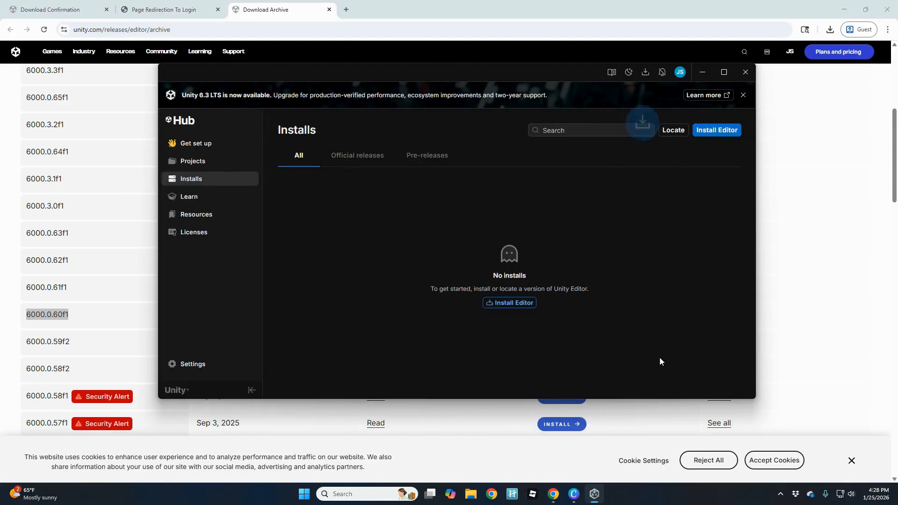
pyautogui.click(648, 75)
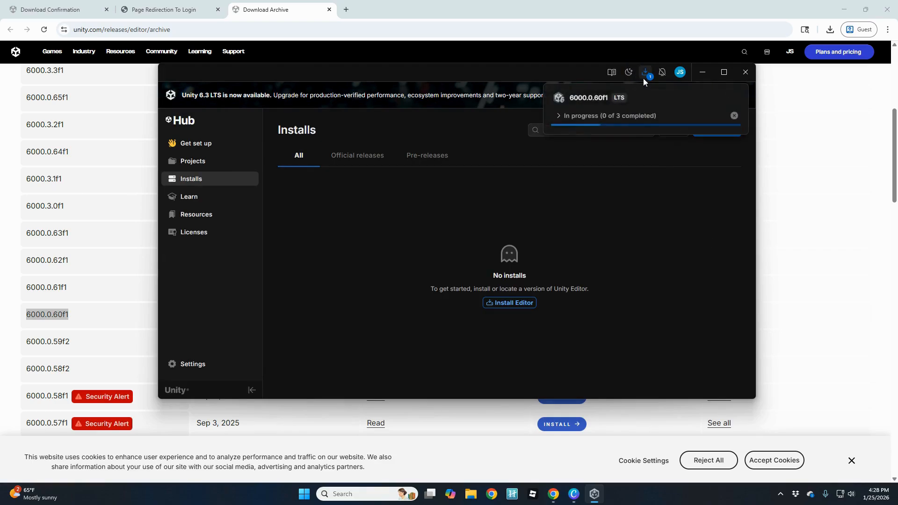
pyautogui.click(559, 117)
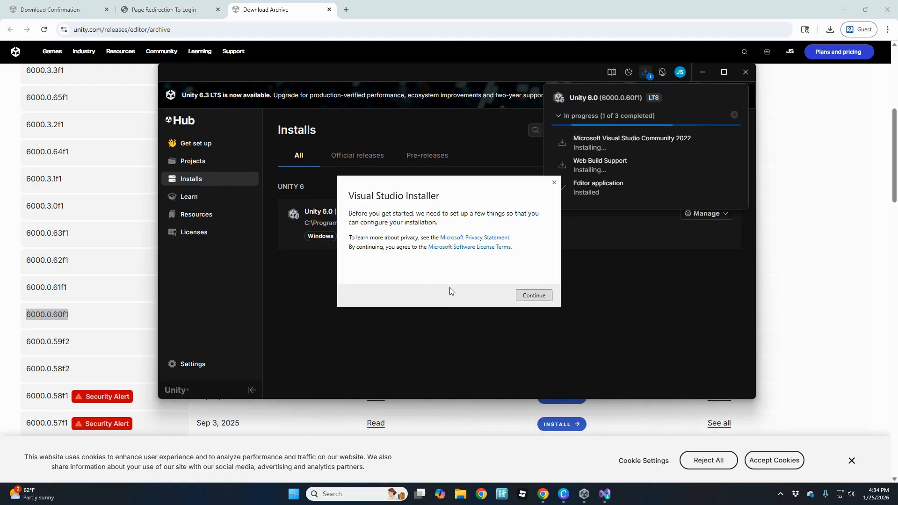
# Install Visual Studio Community 2022 with the Game development with Unity workload.
pyautogui.click(532, 297)
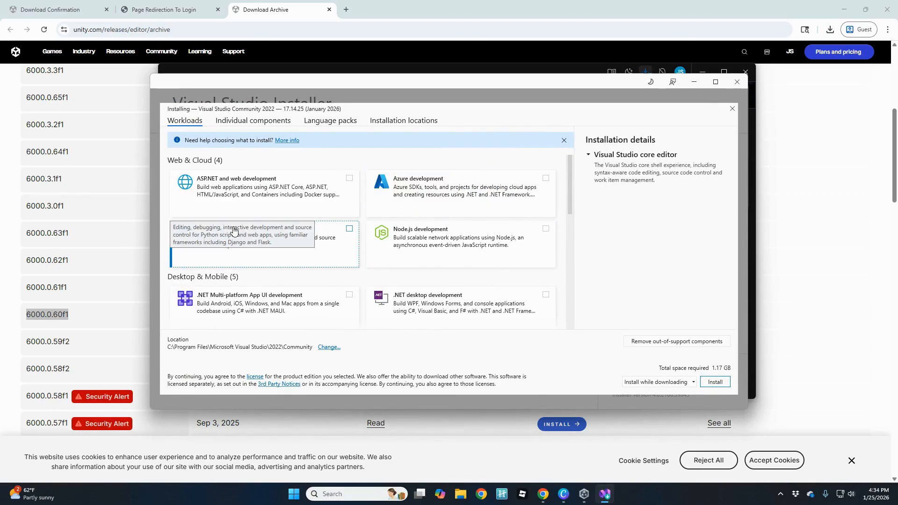
pyautogui.scroll(-3, 340, 221)
pyautogui.scroll(-4, 336, 224)
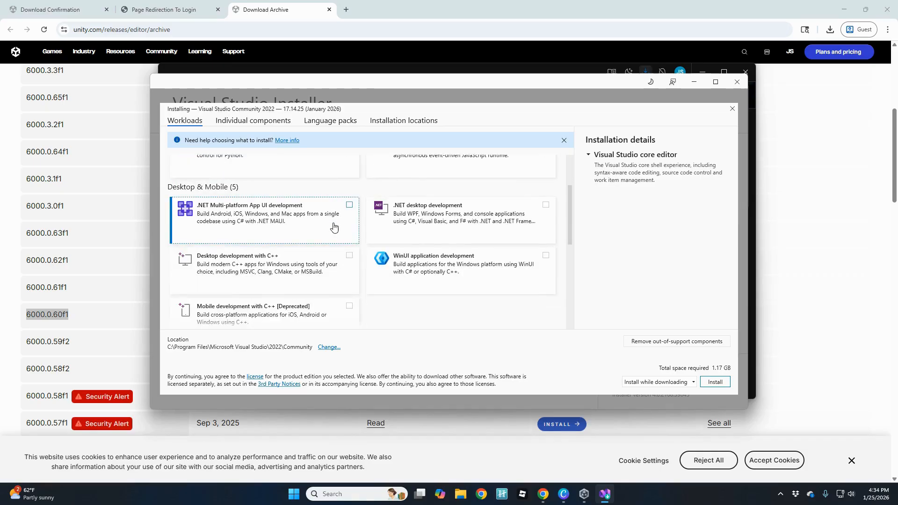
pyautogui.scroll(-5, 321, 236)
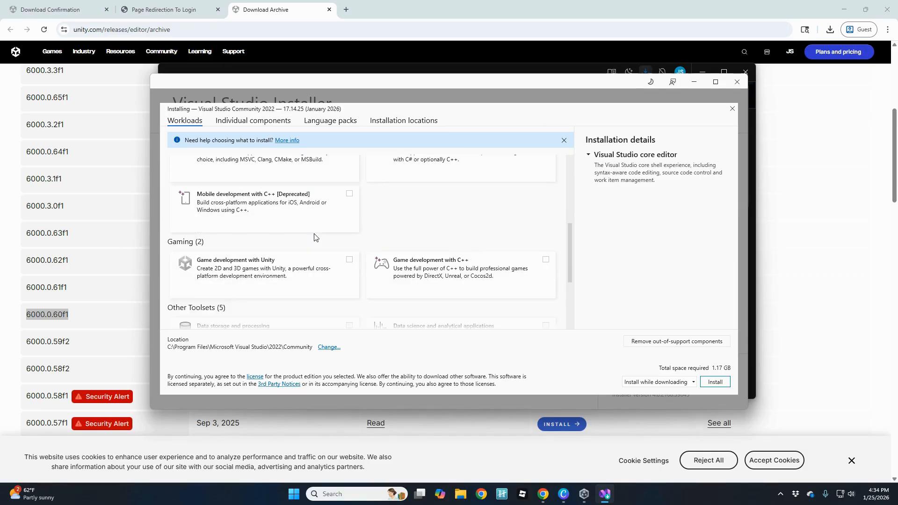
pyautogui.scroll(8, 315, 236)
pyautogui.scroll(4, 315, 235)
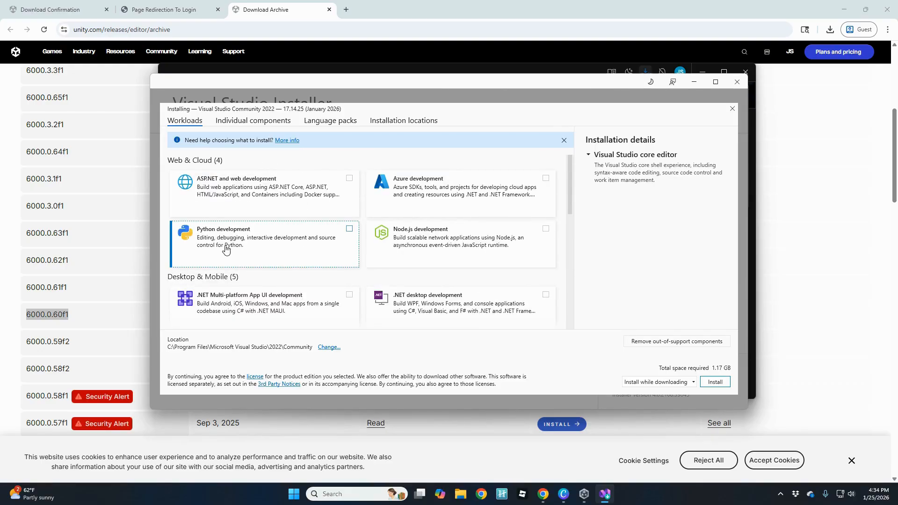
pyautogui.scroll(-5, 295, 269)
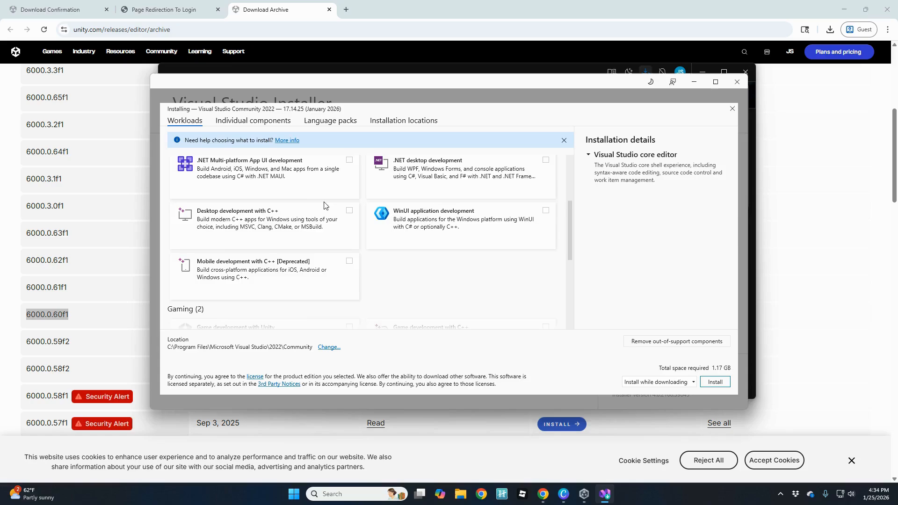
pyautogui.scroll(-5, 267, 216)
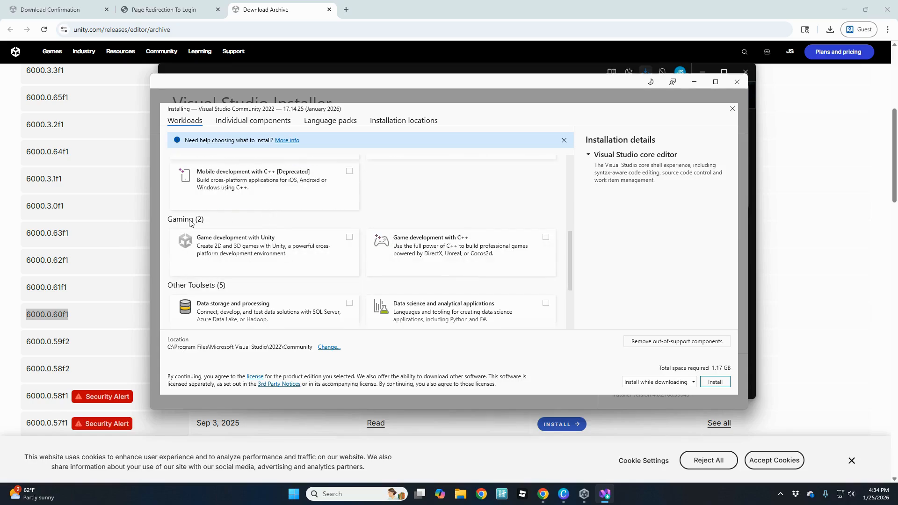
pyautogui.click(349, 237)
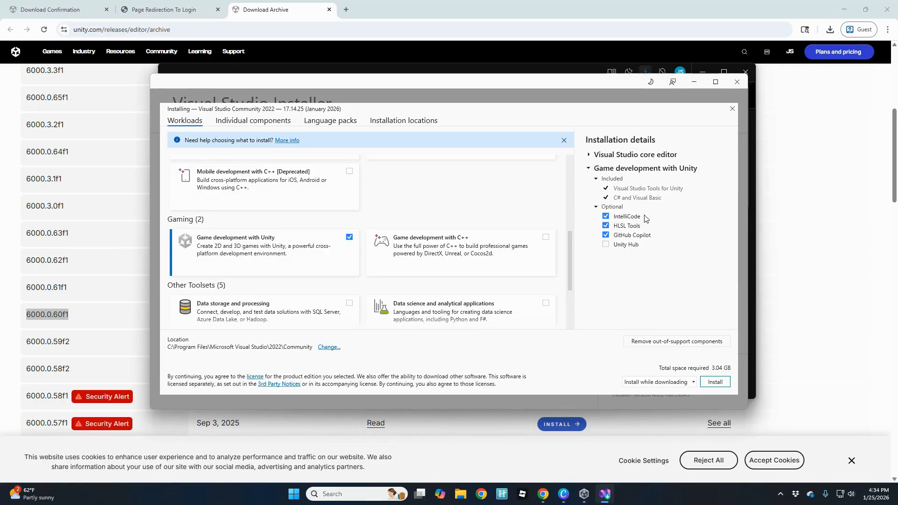
pyautogui.click(715, 383)
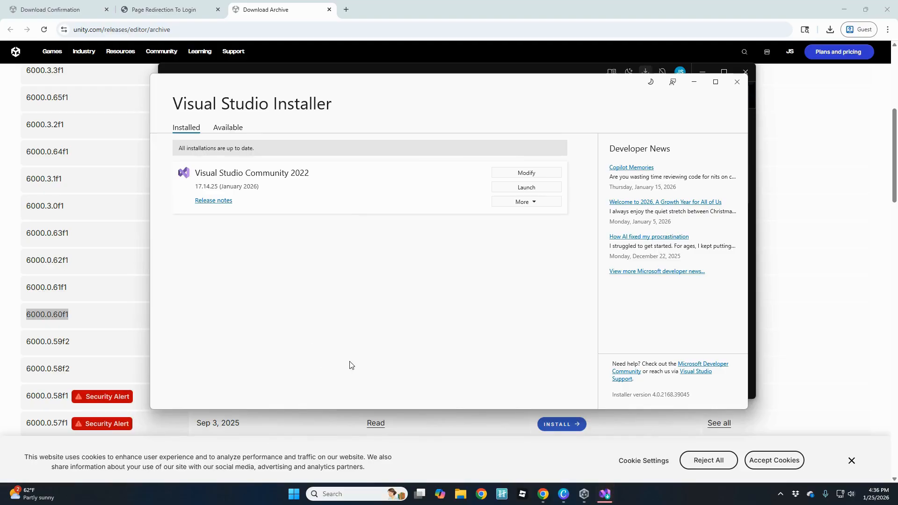
# Close Visual Studio Installer once Visual Studio Community 2022 has finished installing.
pyautogui.click(737, 84)
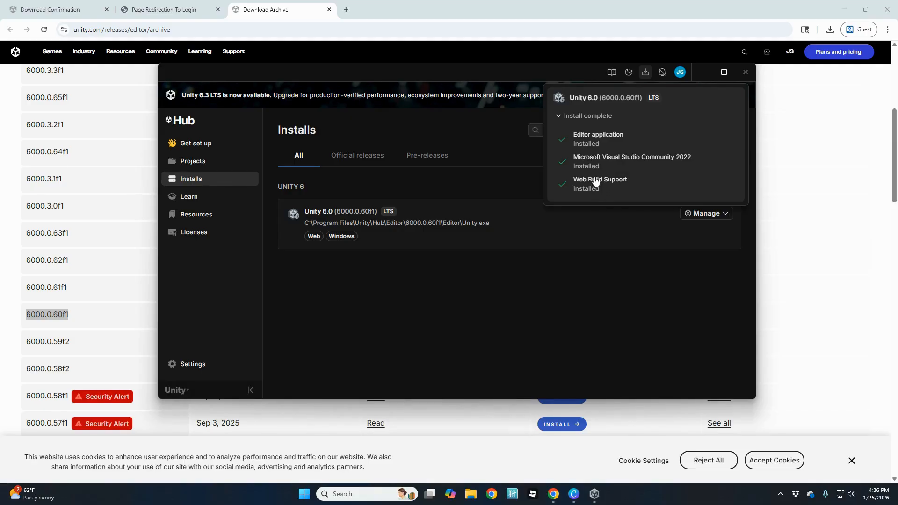
# Dismiss the Downloads panel, glance at other editor versions, then open Manage for Unity 6.0.
pyautogui.click(426, 296)
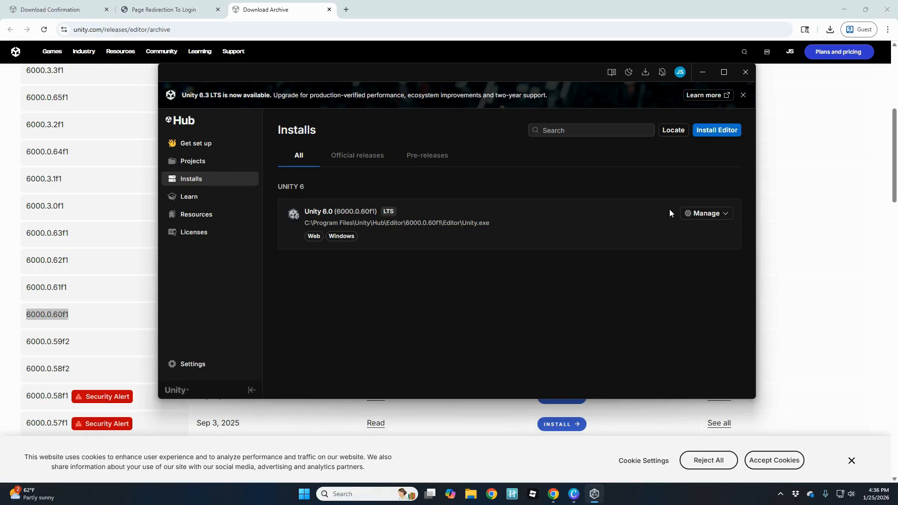
pyautogui.click(711, 133)
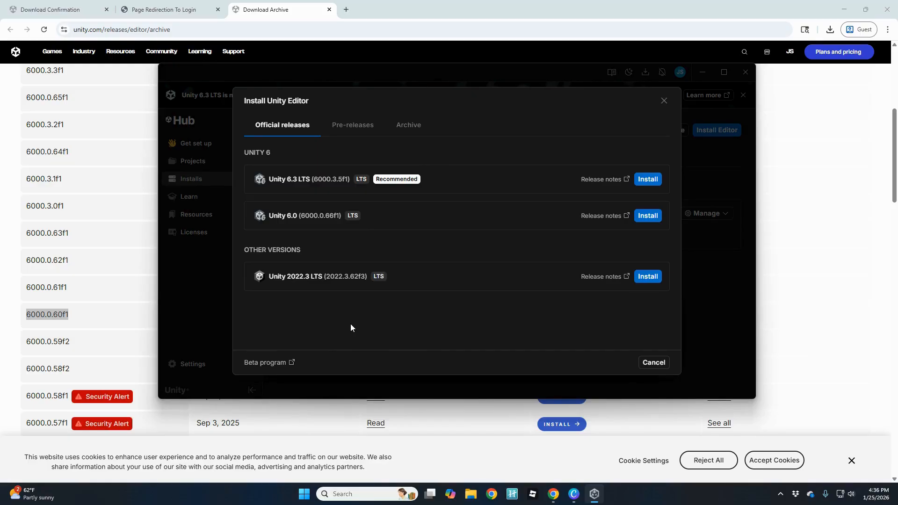
pyautogui.click(663, 102)
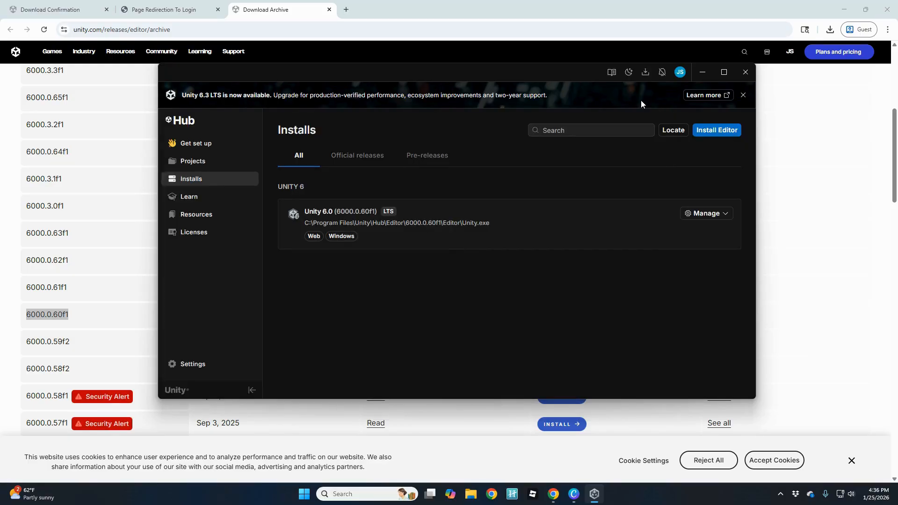
pyautogui.click(706, 216)
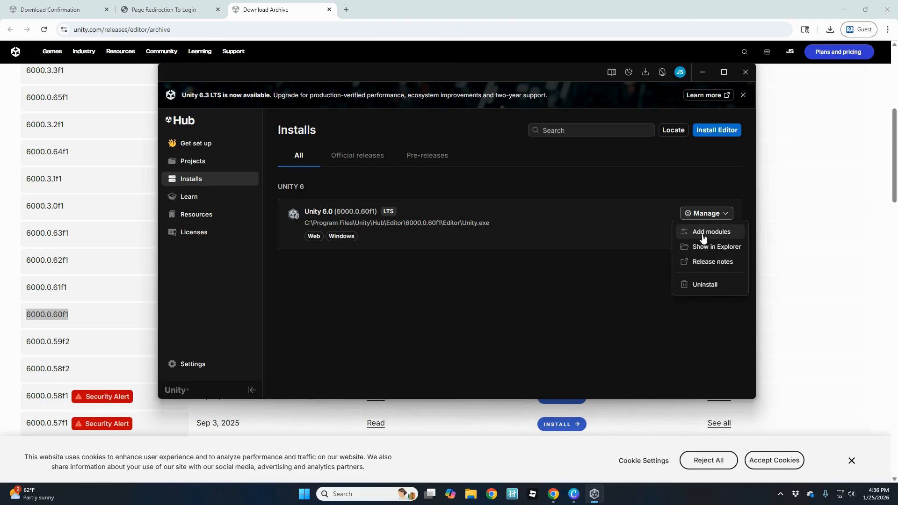
# Scroll through the Add modules list for Unity 6.0 and close it without adding any.
pyautogui.click(703, 232)
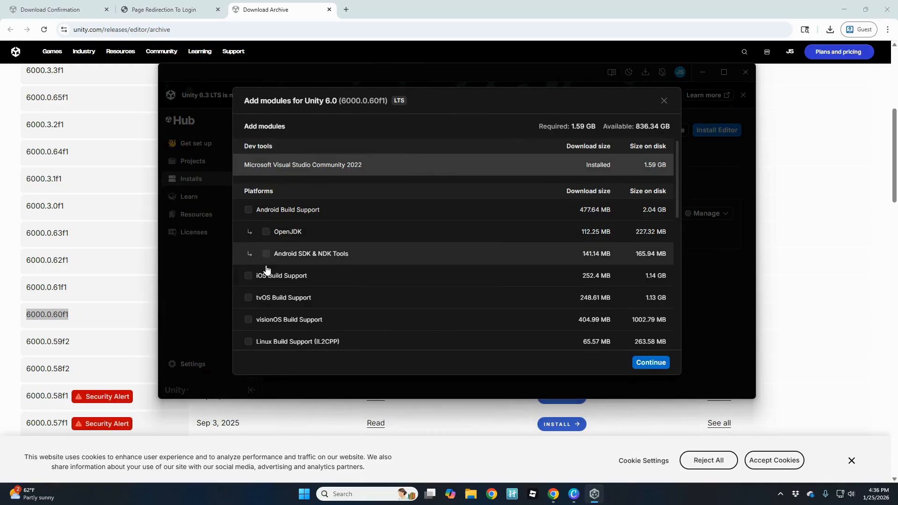
pyautogui.scroll(-2, 276, 283)
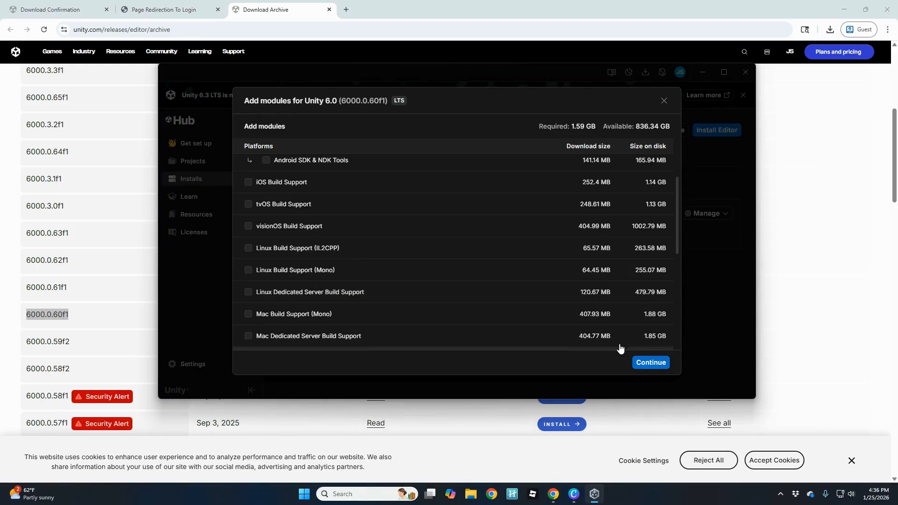
pyautogui.click(664, 102)
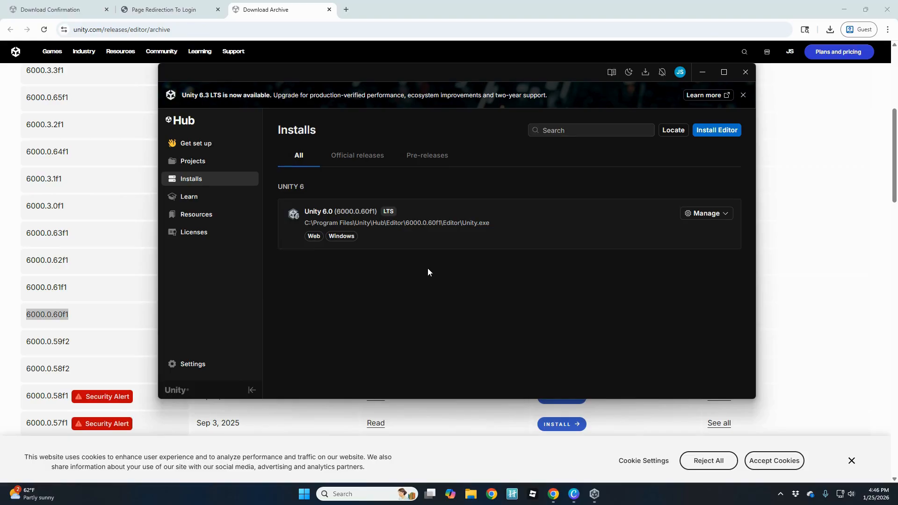
# Go to the empty Projects page and look at the Add dropdown options.
pyautogui.click(186, 163)
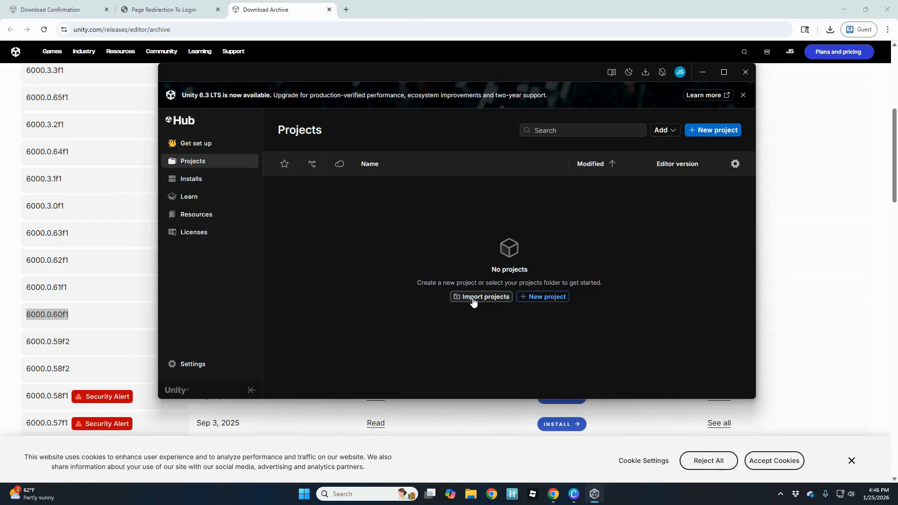
pyautogui.click(666, 130)
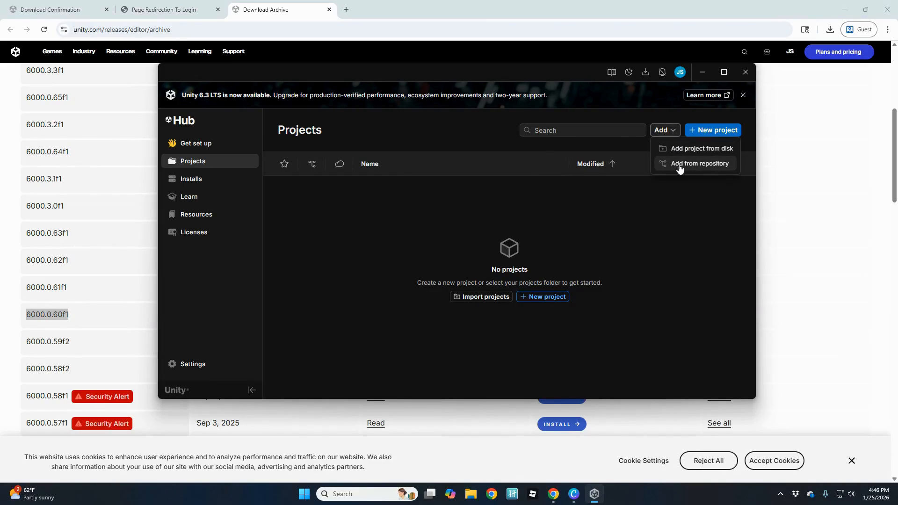
pyautogui.click(681, 189)
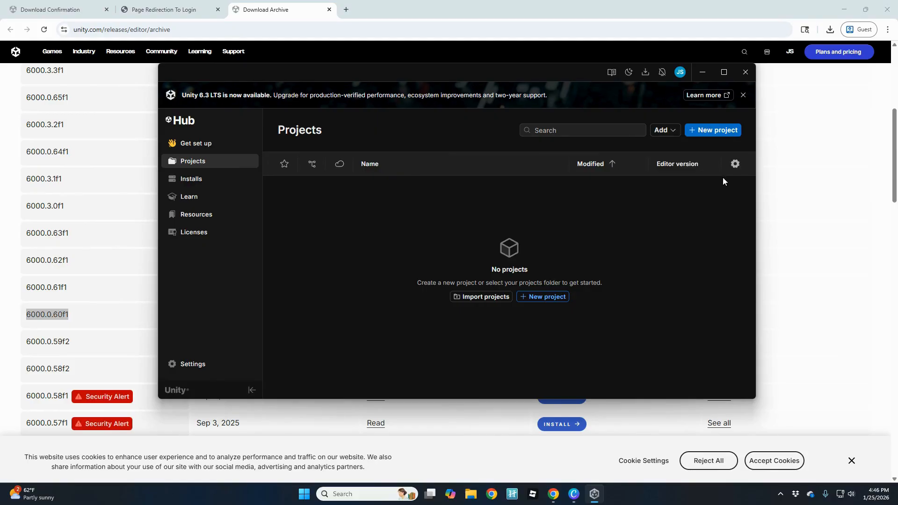
# Start a new project and assign it to the organization.
pyautogui.click(709, 130)
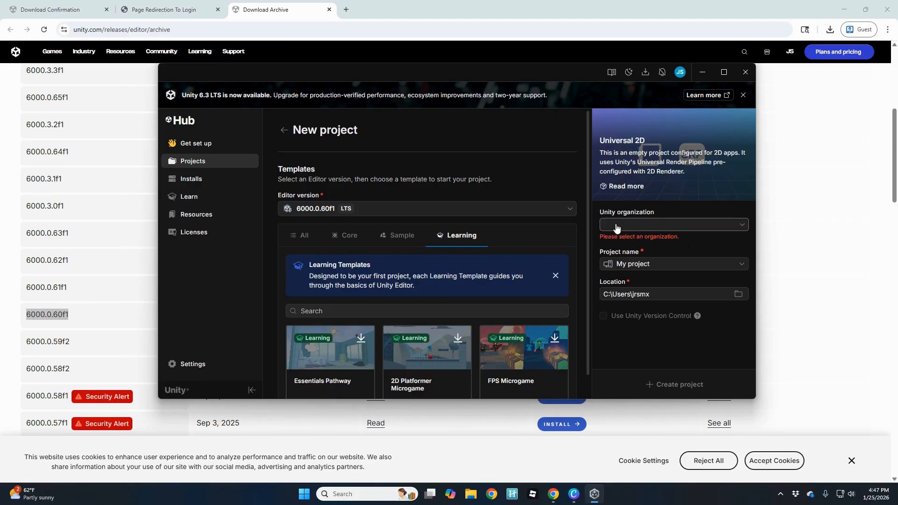
pyautogui.click(638, 225)
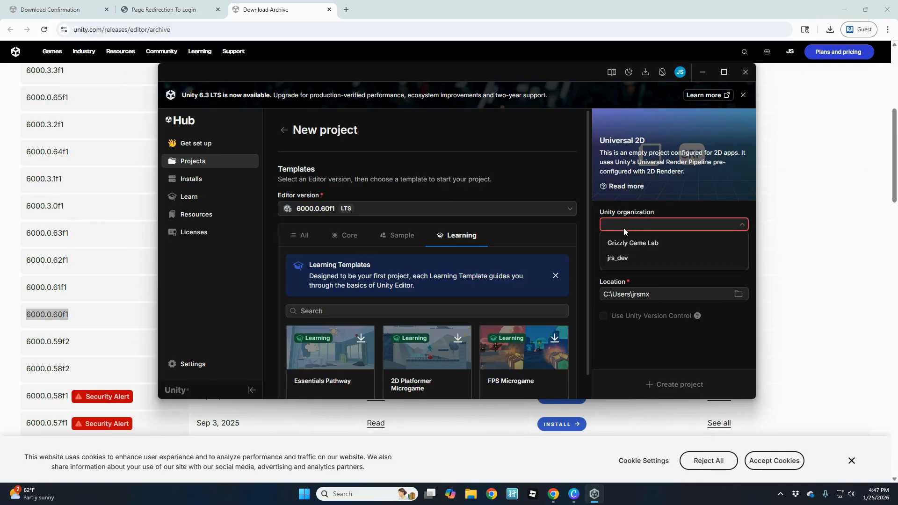
pyautogui.click(616, 258)
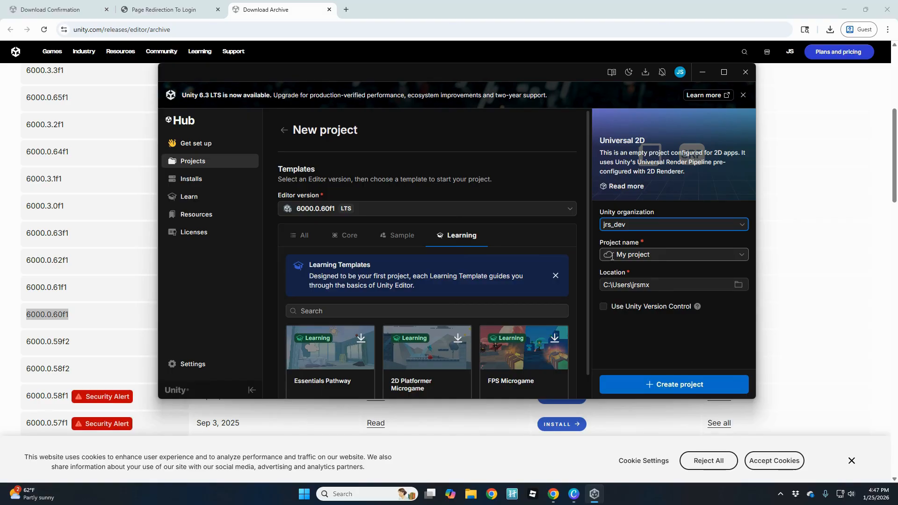
# Make My project a local project and bring up the location folder chooser.
pyautogui.click(742, 255)
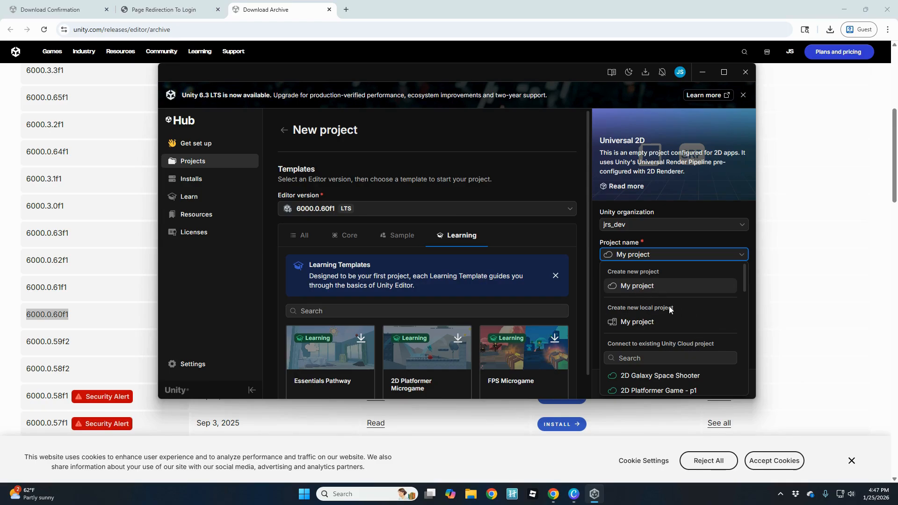
pyautogui.click(635, 326)
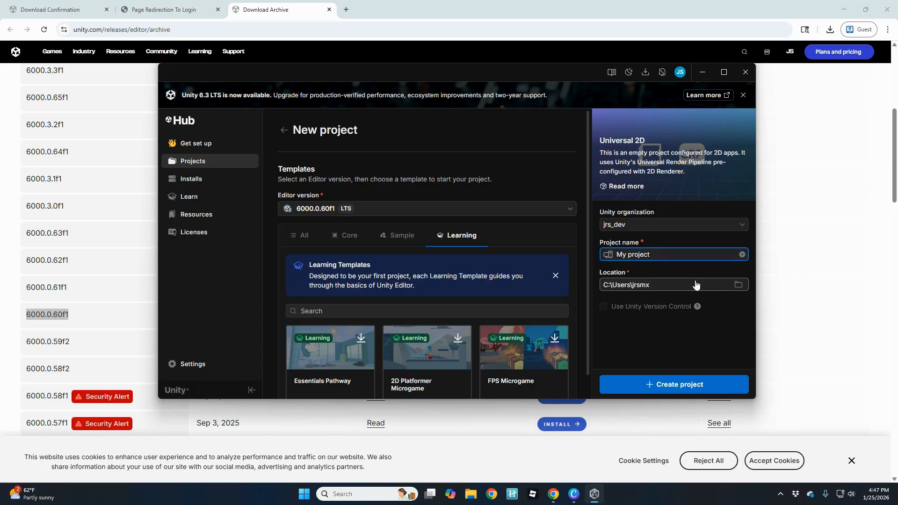
pyautogui.click(739, 286)
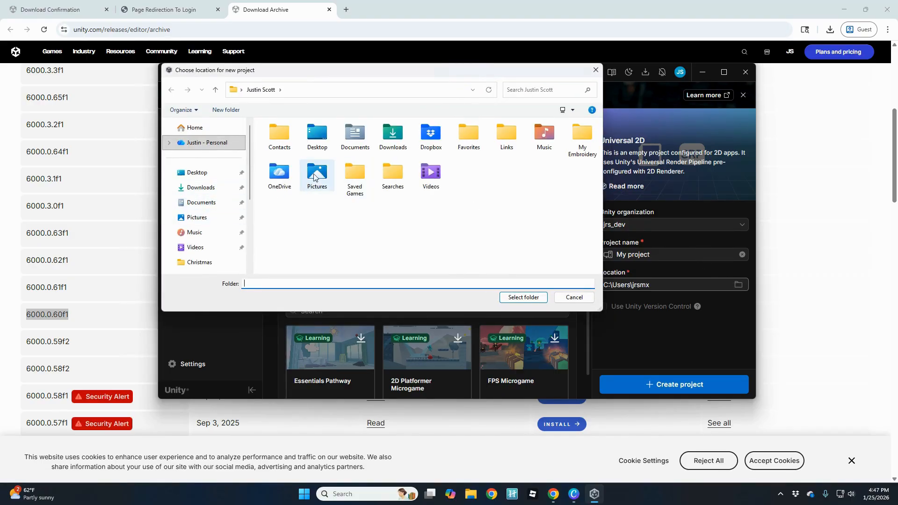
# Create a 'Unity Projects' folder in Documents and select it as the project location.
pyautogui.doubleClick(354, 133)
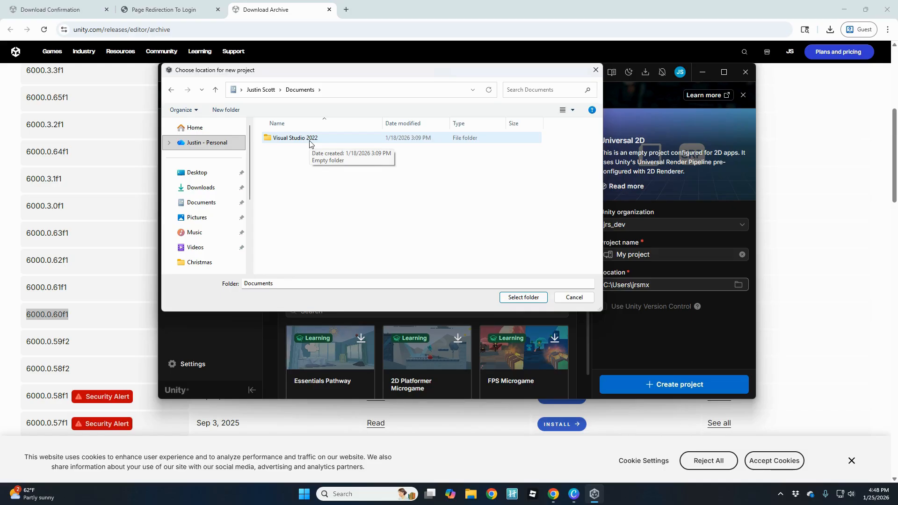
pyautogui.click(224, 111)
pyautogui.write('Un')
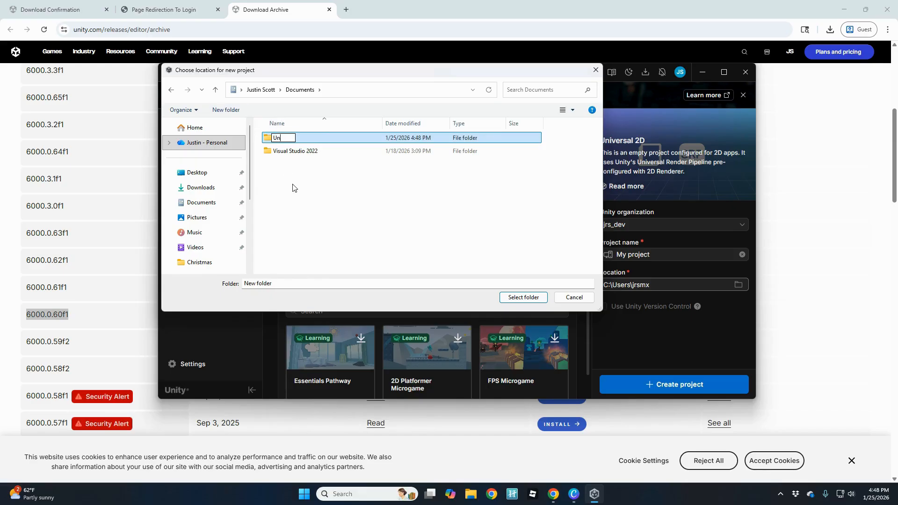
pyautogui.write('ity Projects')
pyautogui.press('Return')
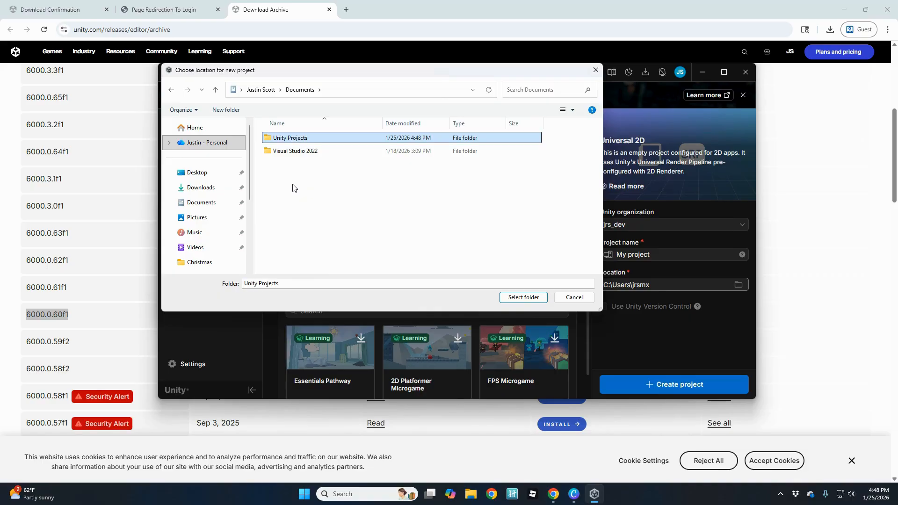
pyautogui.doubleClick(307, 136)
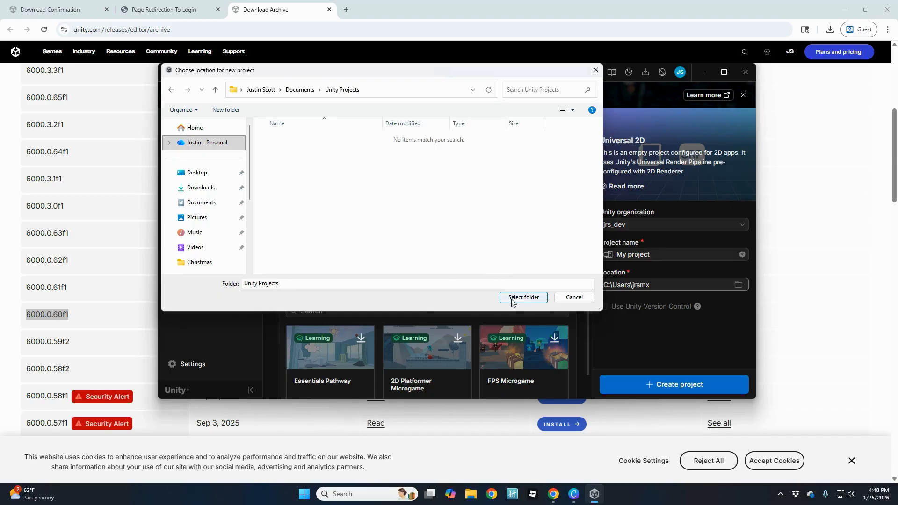
pyautogui.click(530, 299)
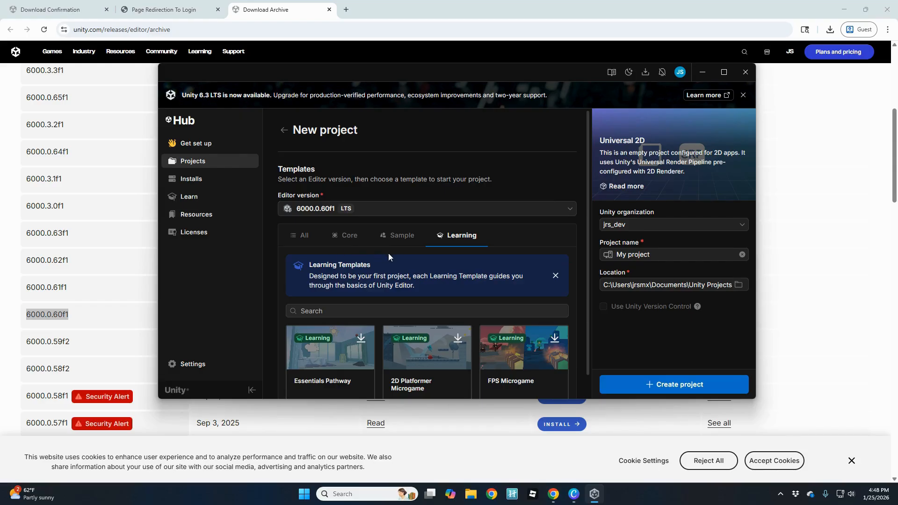
# Browse the Core and All templates, then create My project from the Universal 2D template.
pyautogui.click(344, 240)
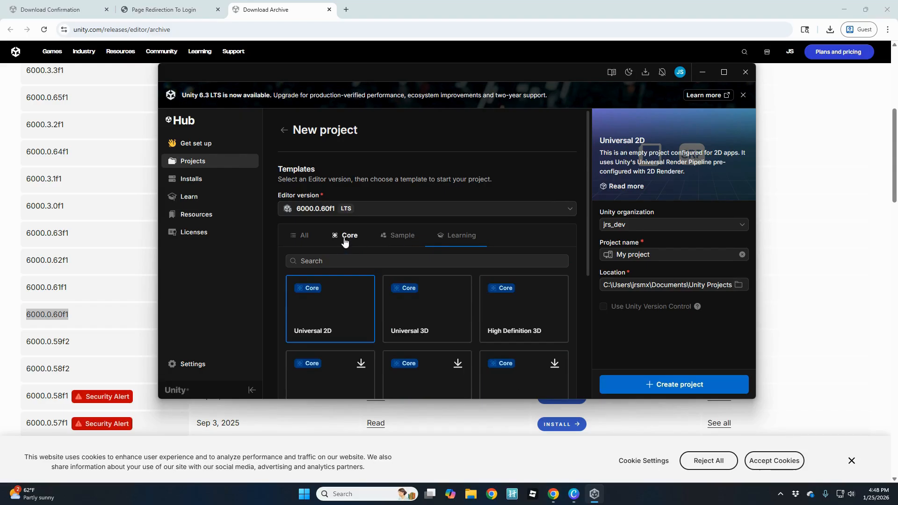
pyautogui.click(307, 237)
pyautogui.scroll(-3, 322, 284)
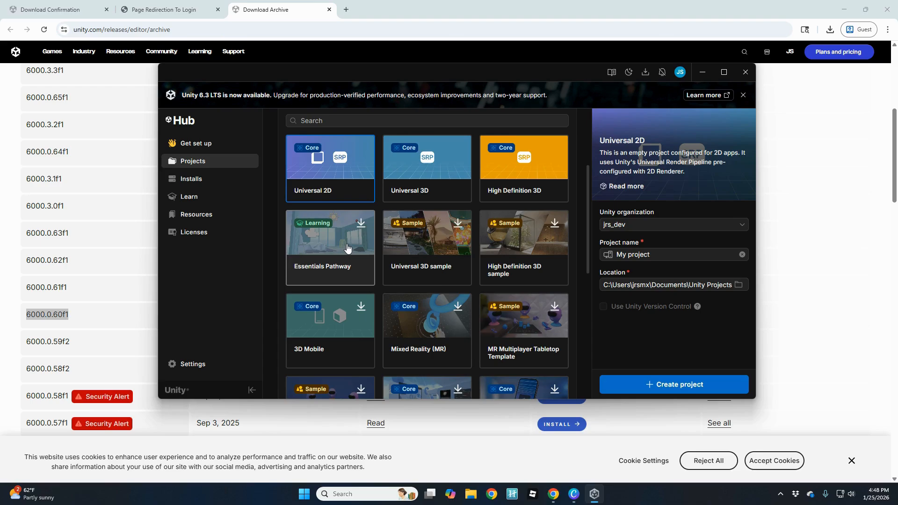
pyautogui.scroll(-1, 347, 248)
pyautogui.scroll(3, 348, 246)
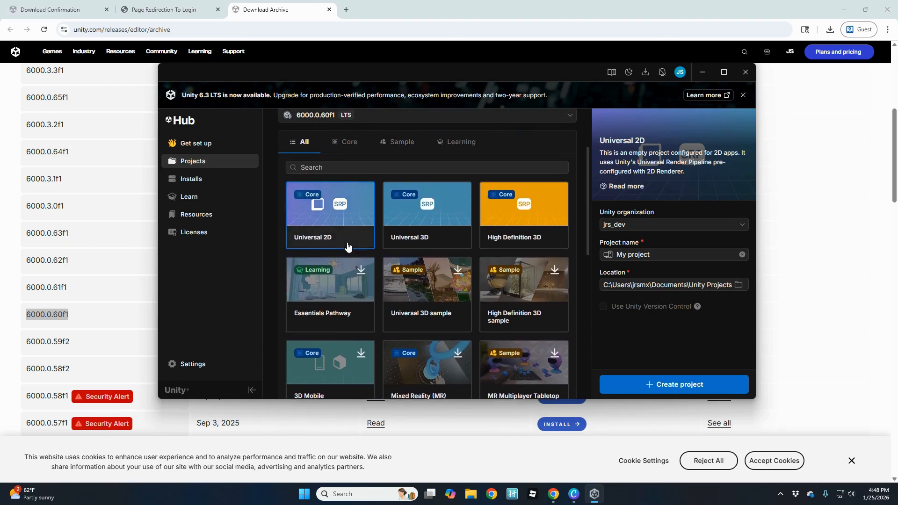
pyautogui.scroll(1, 402, 271)
pyautogui.scroll(-1, 422, 271)
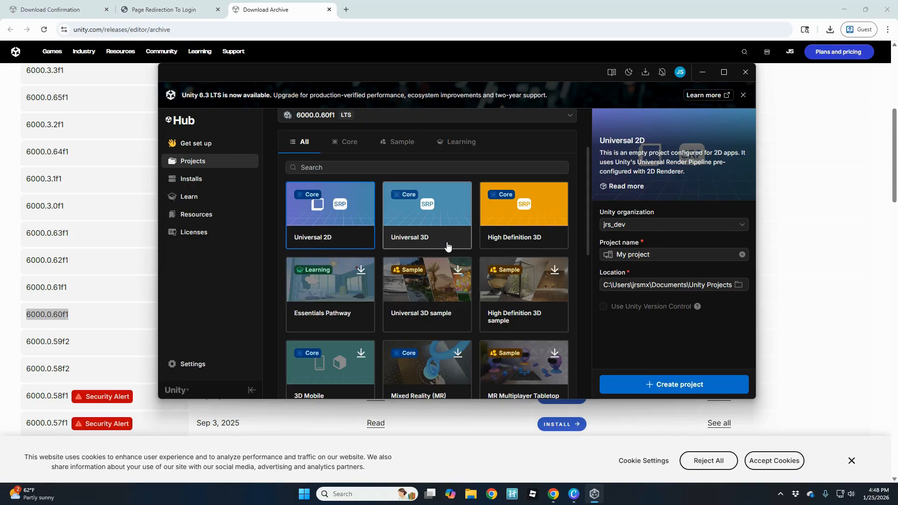
pyautogui.scroll(-2, 429, 316)
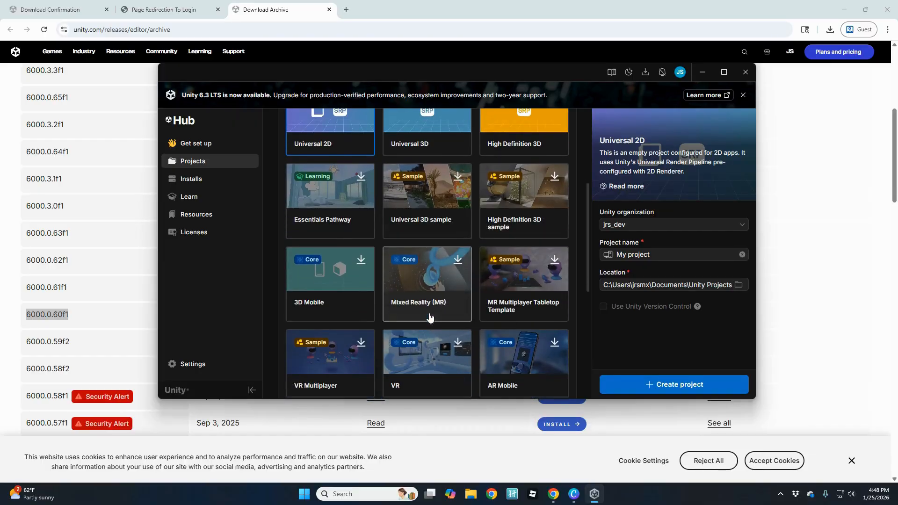
pyautogui.scroll(-1, 433, 311)
pyautogui.scroll(-1, 463, 276)
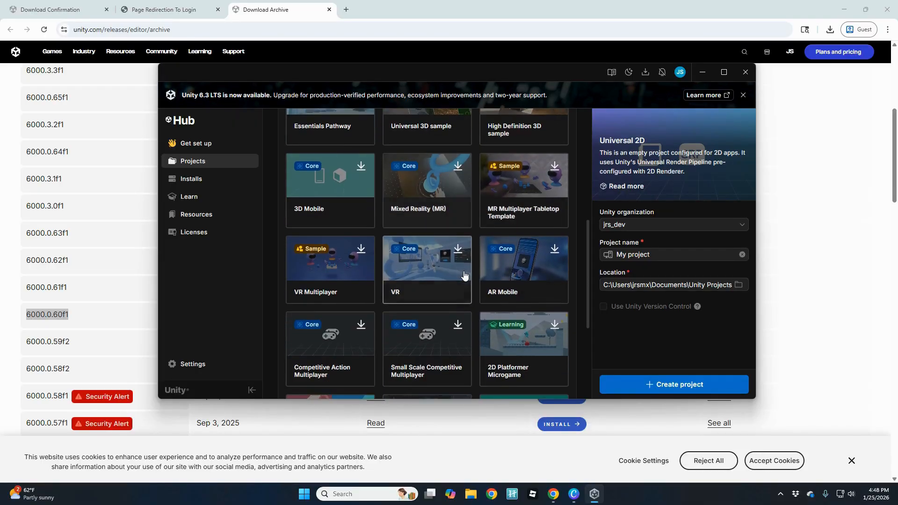
pyautogui.scroll(-2, 464, 275)
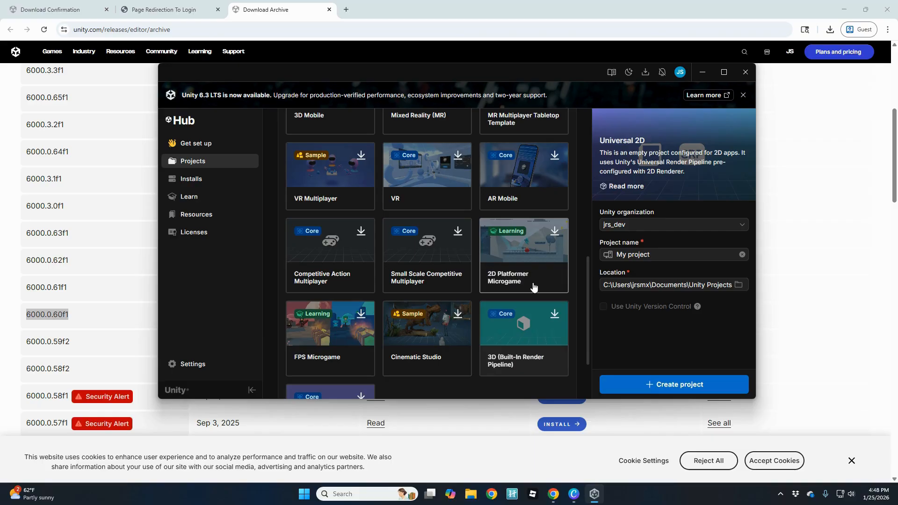
pyautogui.scroll(-1, 511, 283)
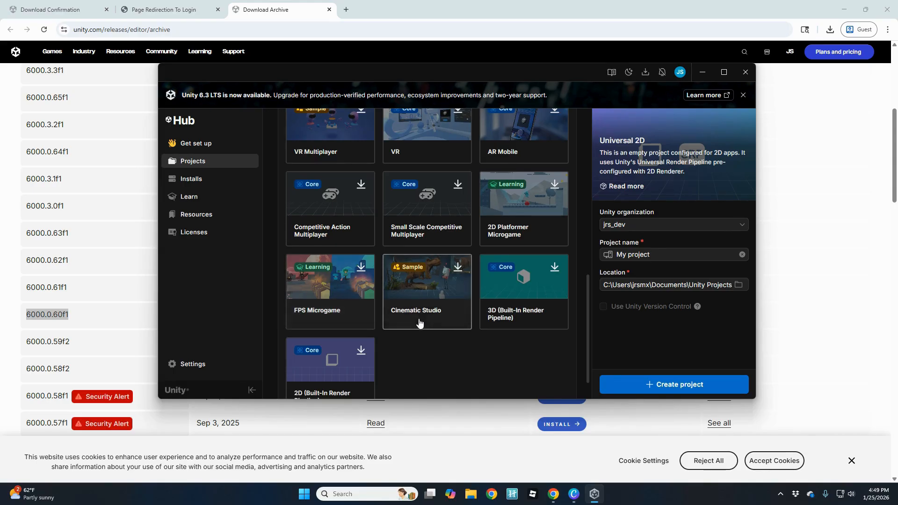
pyautogui.scroll(1, 440, 316)
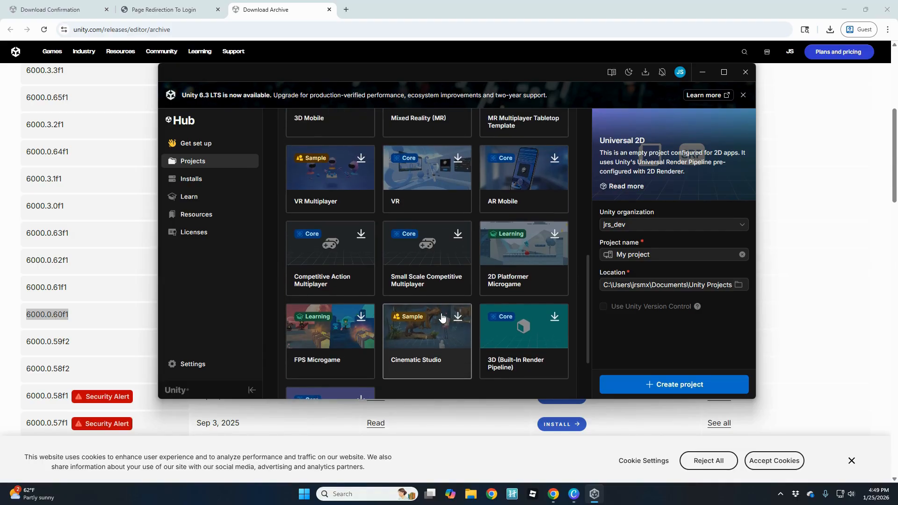
pyautogui.scroll(3, 442, 317)
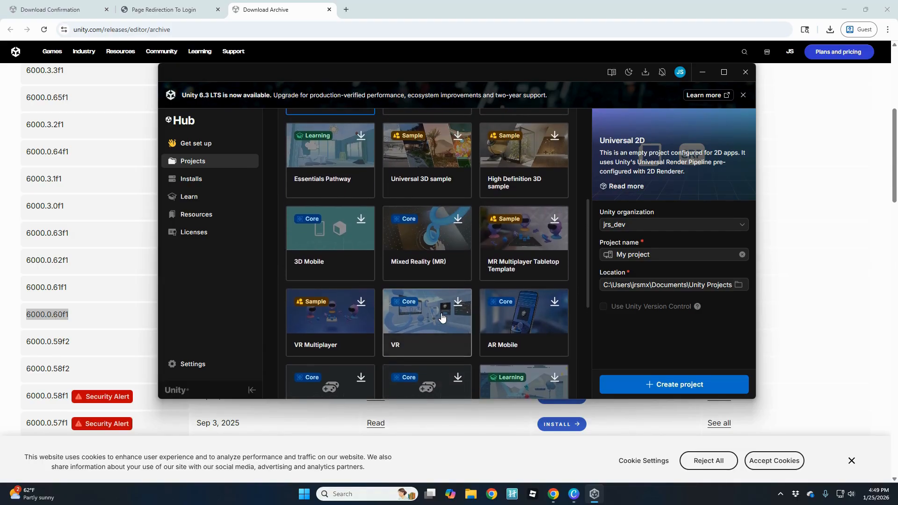
pyautogui.scroll(1, 442, 317)
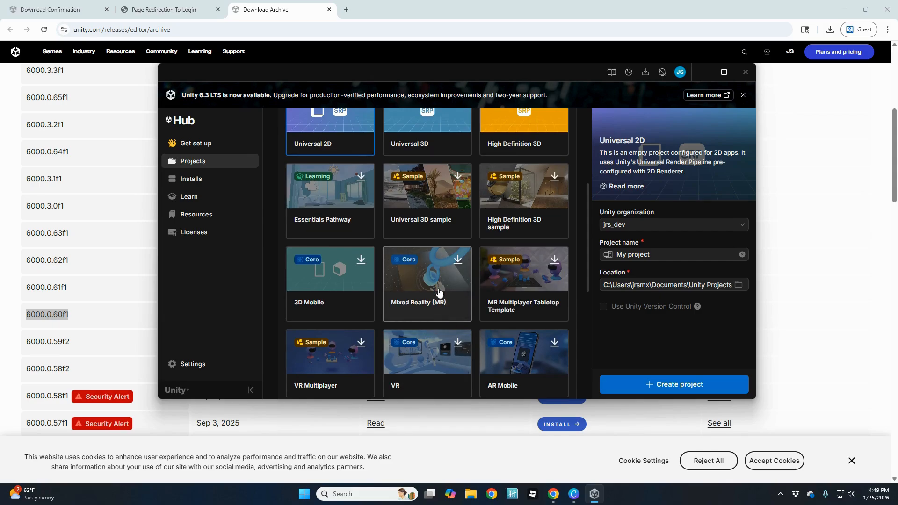
pyautogui.scroll(3, 445, 158)
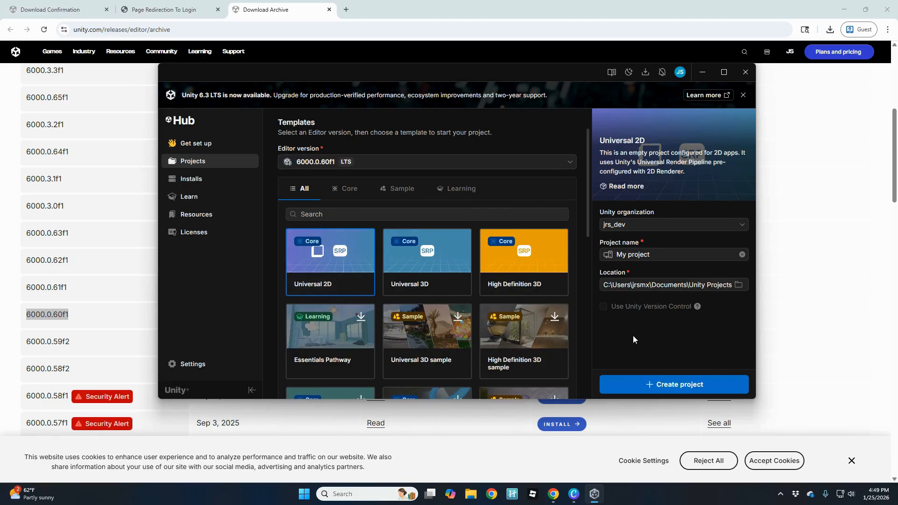
pyautogui.click(678, 385)
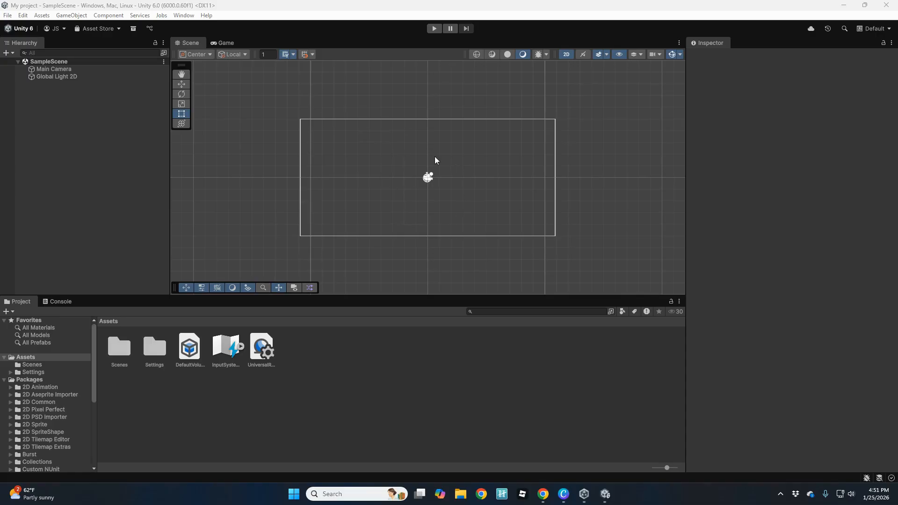
# Compare the Game and Scene views, then select Main Camera to see its orthographic size 5.
pyautogui.click(189, 46)
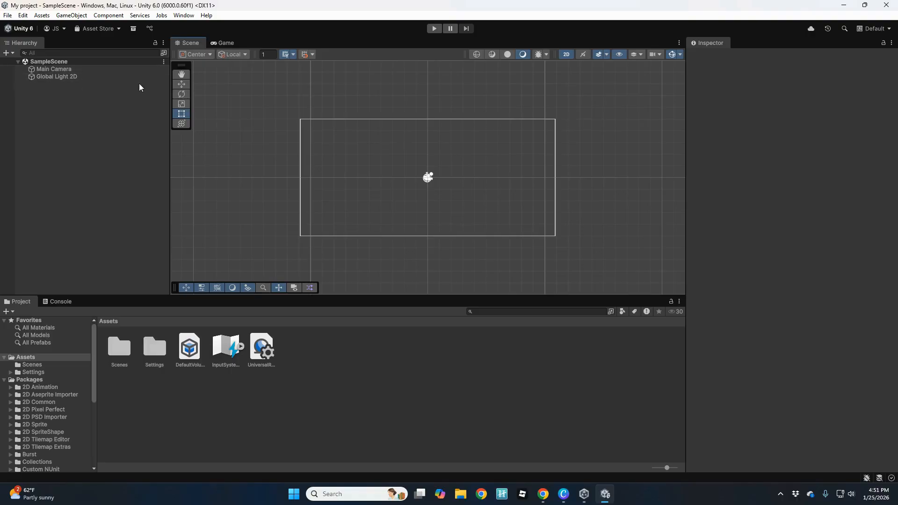
pyautogui.click(223, 46)
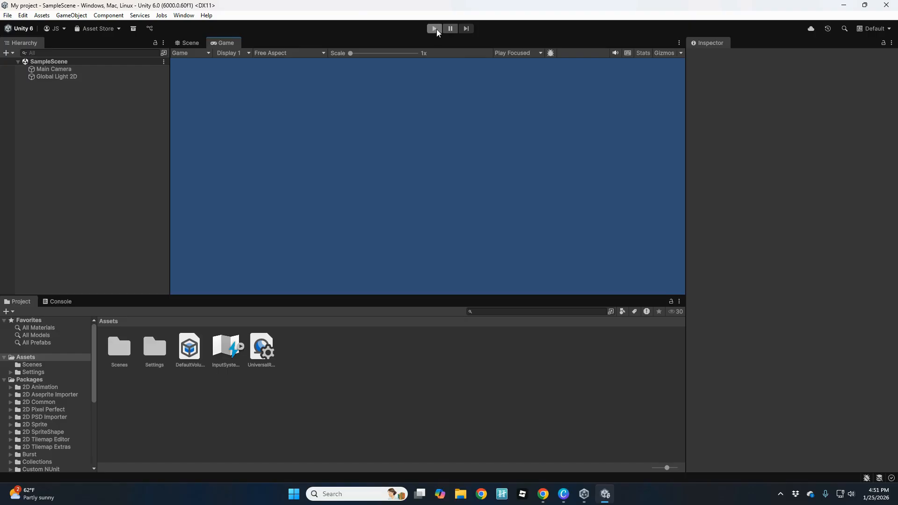
pyautogui.click(196, 43)
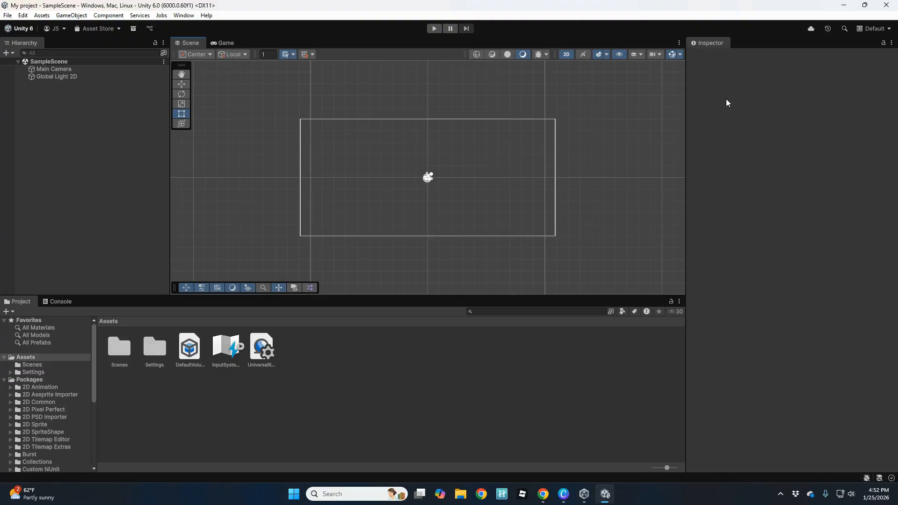
pyautogui.click(54, 69)
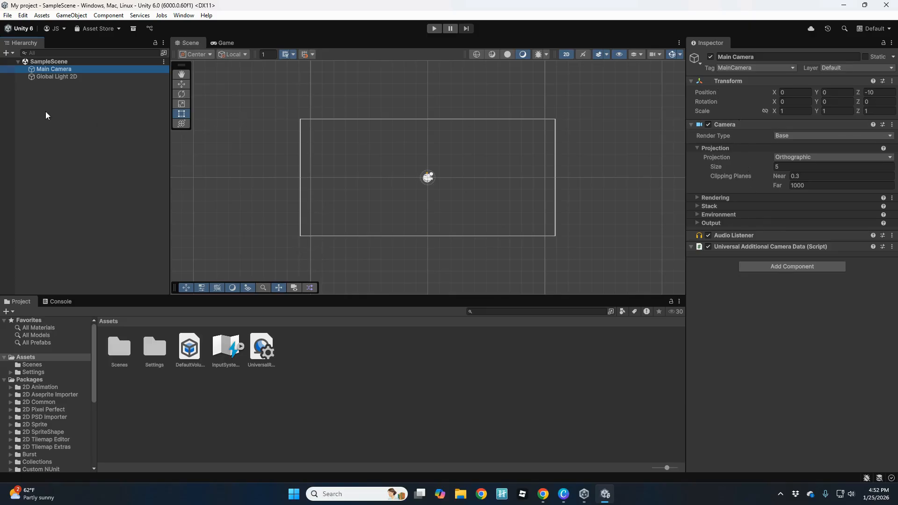
# Inspect Global Light 2D, browse the Scenes and Settings folders, then show the empty Console.
pyautogui.click(59, 76)
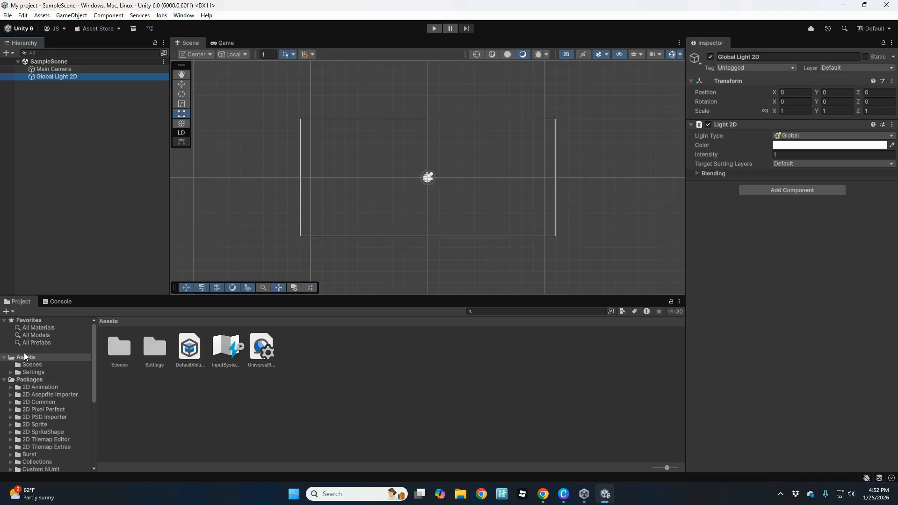
pyautogui.click(5, 380)
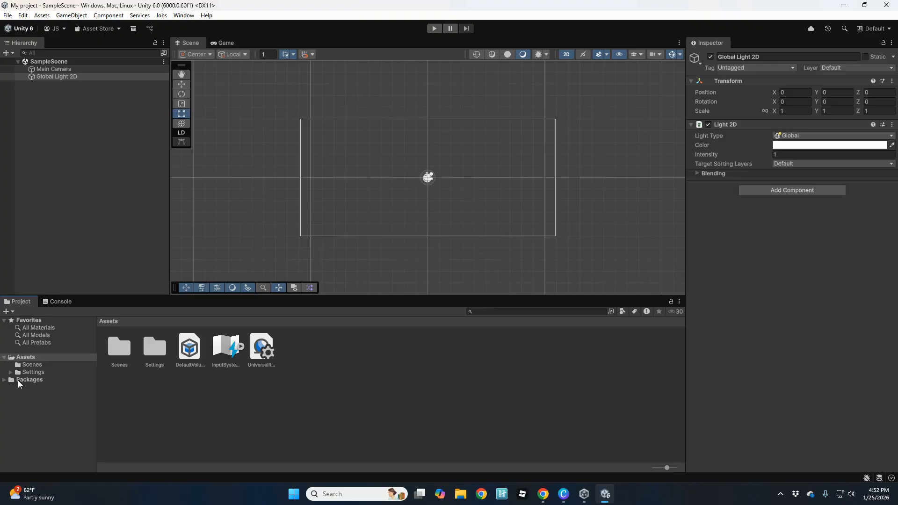
pyautogui.click(36, 365)
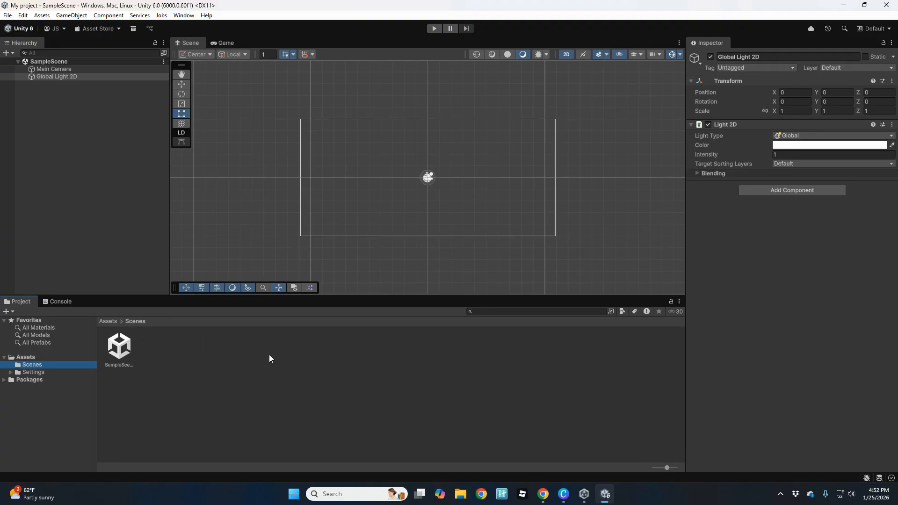
pyautogui.click(34, 372)
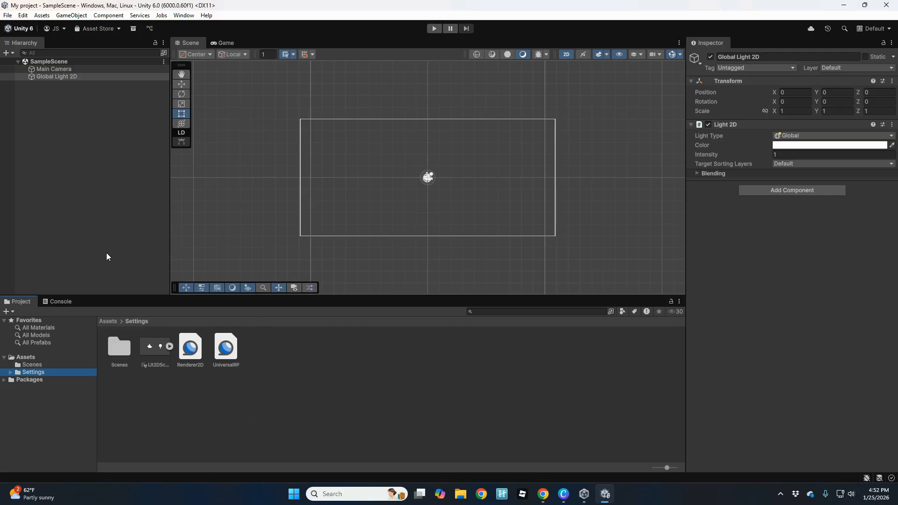
pyautogui.click(58, 302)
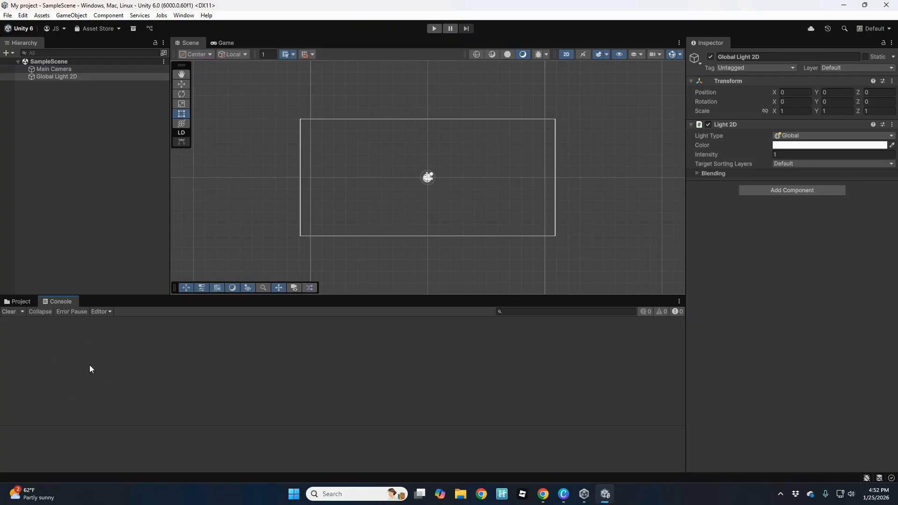
# Return to the Project tab and try the 2 by 3, then 4 Split layouts.
pyautogui.click(20, 302)
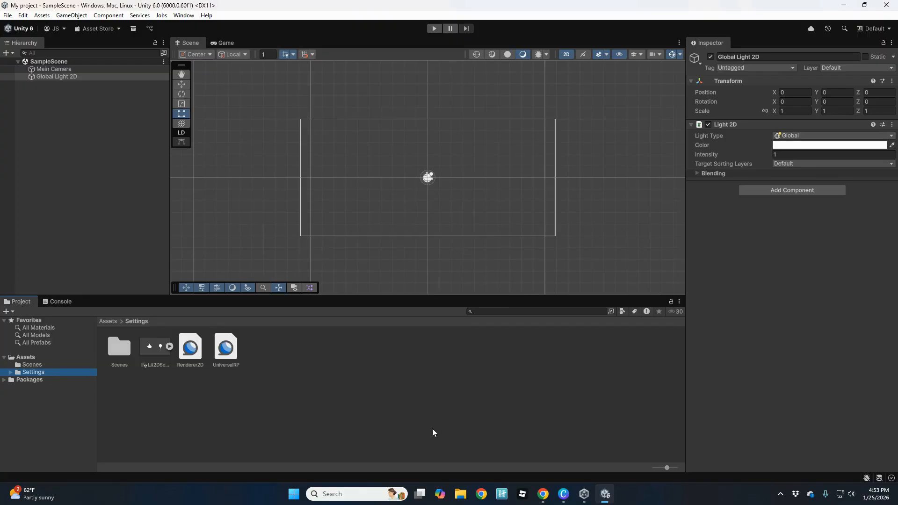
pyautogui.click(873, 29)
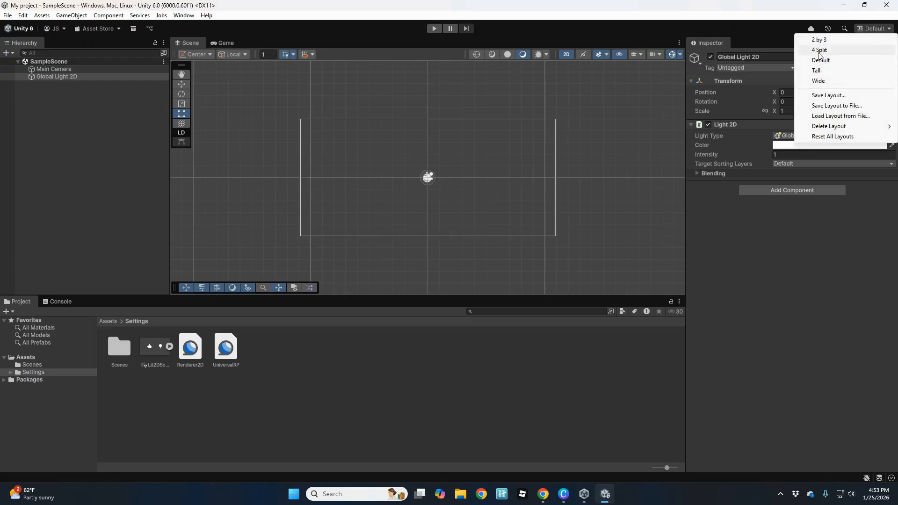
pyautogui.click(826, 40)
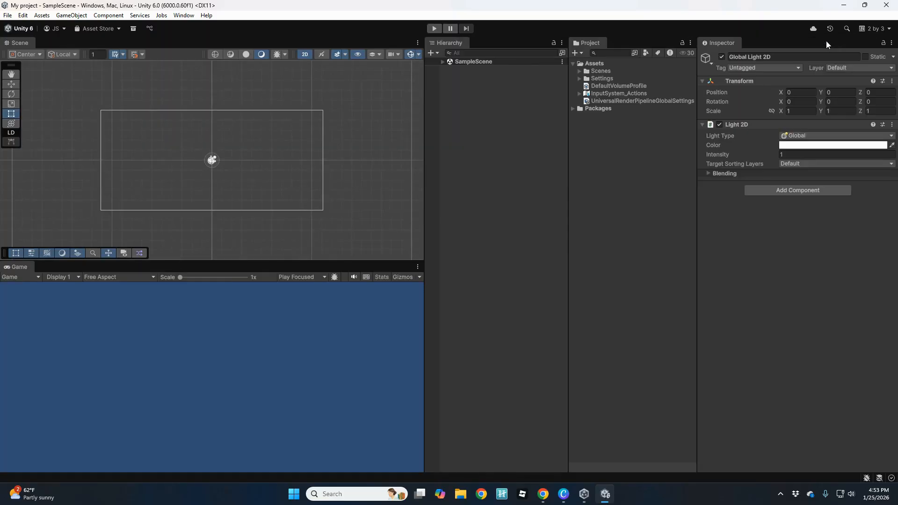
pyautogui.click(873, 28)
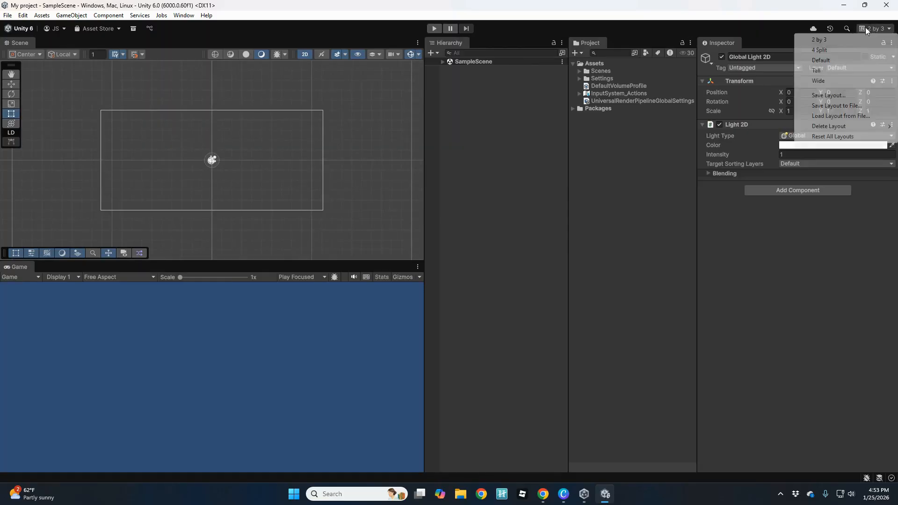
pyautogui.click(842, 50)
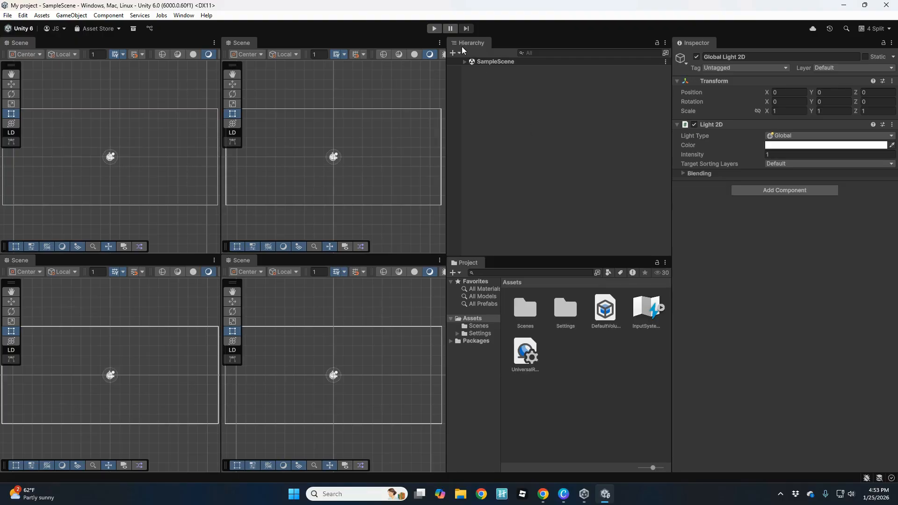
# Undock and redock the Hierarchy beside the Project panel, then restore the Default layout.
pyautogui.moveTo(473, 40); pyautogui.dragTo(470, 177)
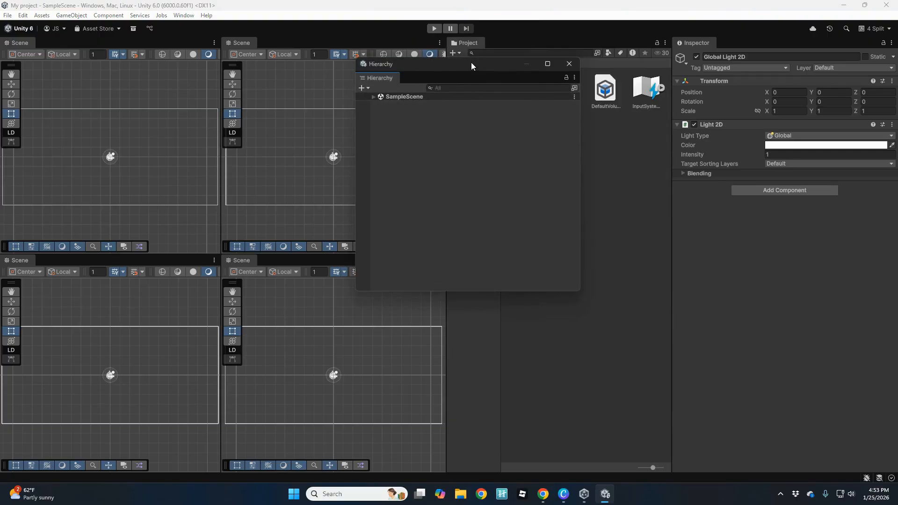
pyautogui.moveTo(471, 64); pyautogui.dragTo(514, 200)
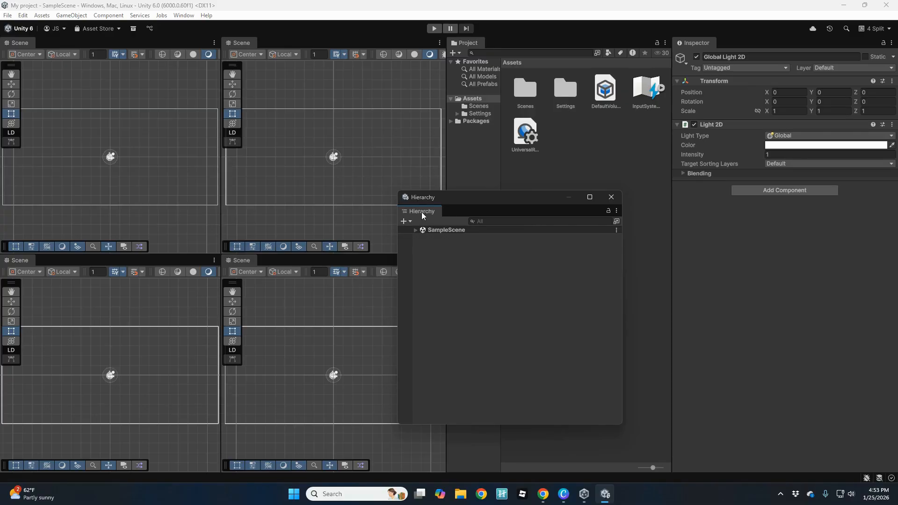
pyautogui.moveTo(422, 216); pyautogui.dragTo(461, 193)
pyautogui.moveTo(463, 193); pyautogui.dragTo(465, 193)
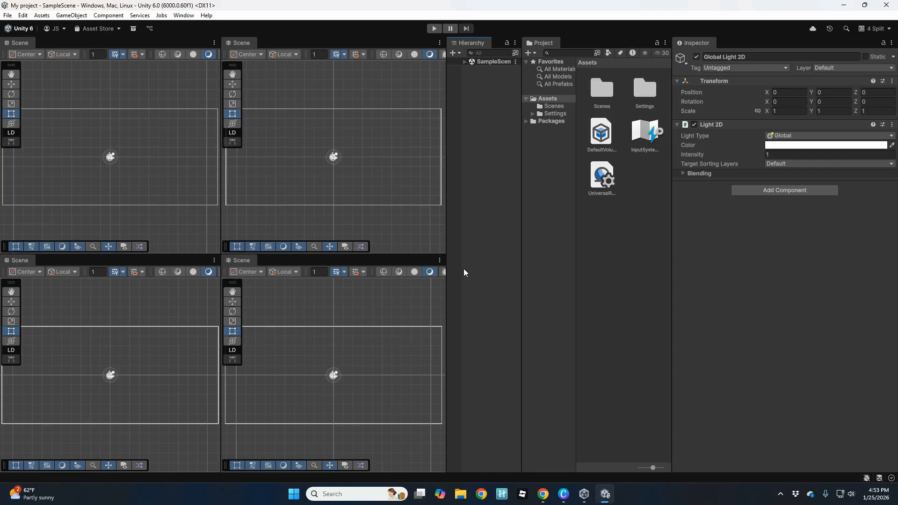
pyautogui.click(874, 28)
pyautogui.click(821, 61)
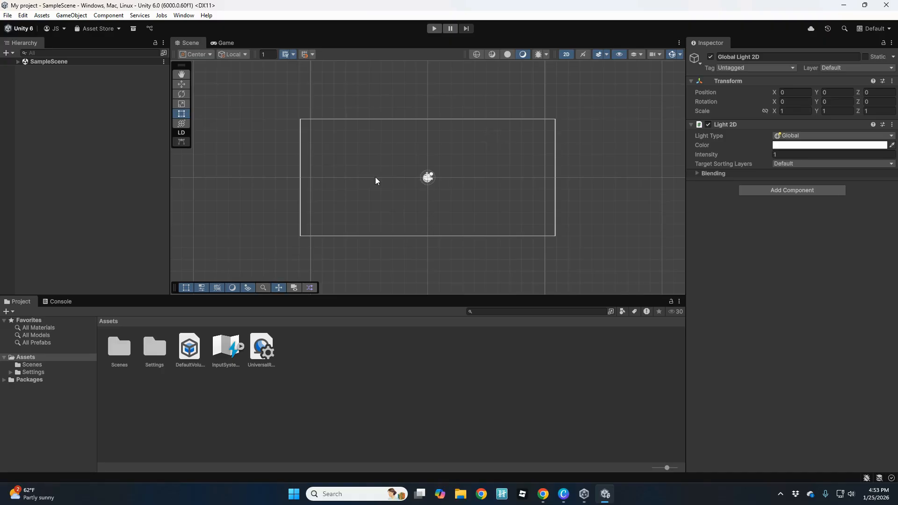
pyautogui.click(478, 461)
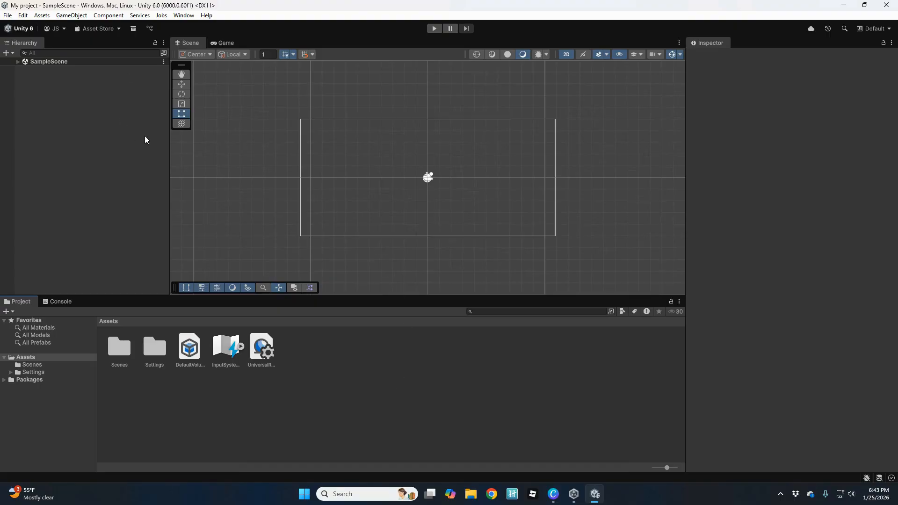
pyautogui.click(23, 15)
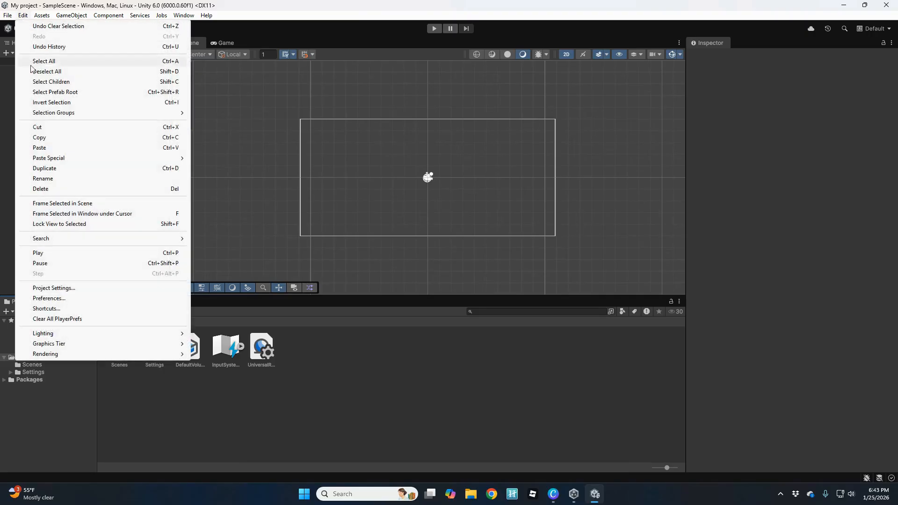
pyautogui.click(36, 299)
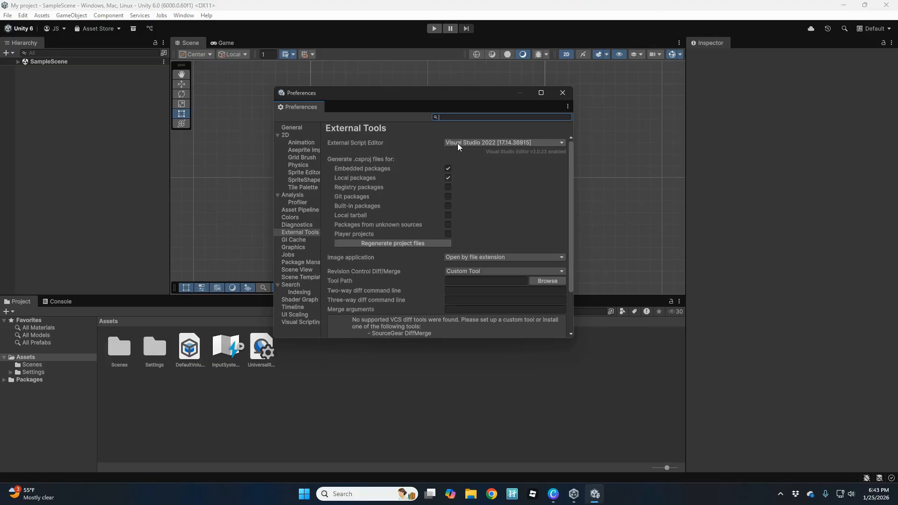
pyautogui.click(515, 141)
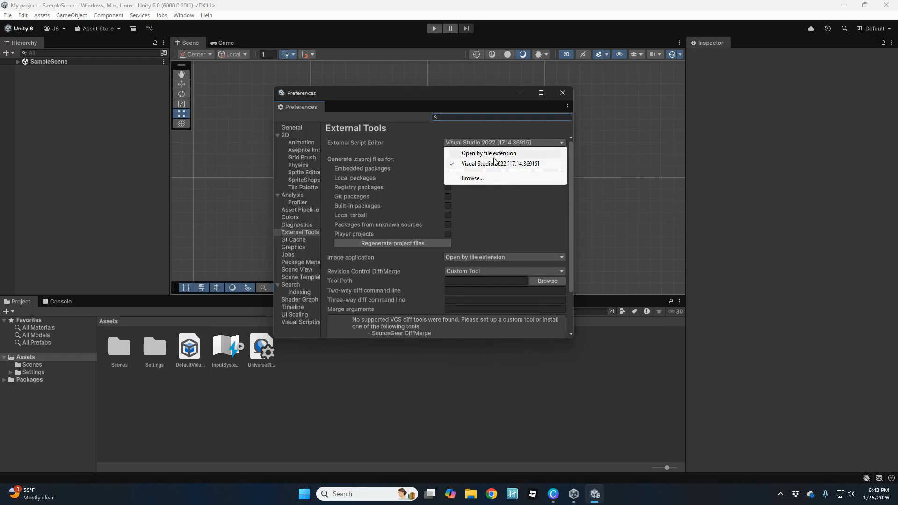
pyautogui.click(563, 92)
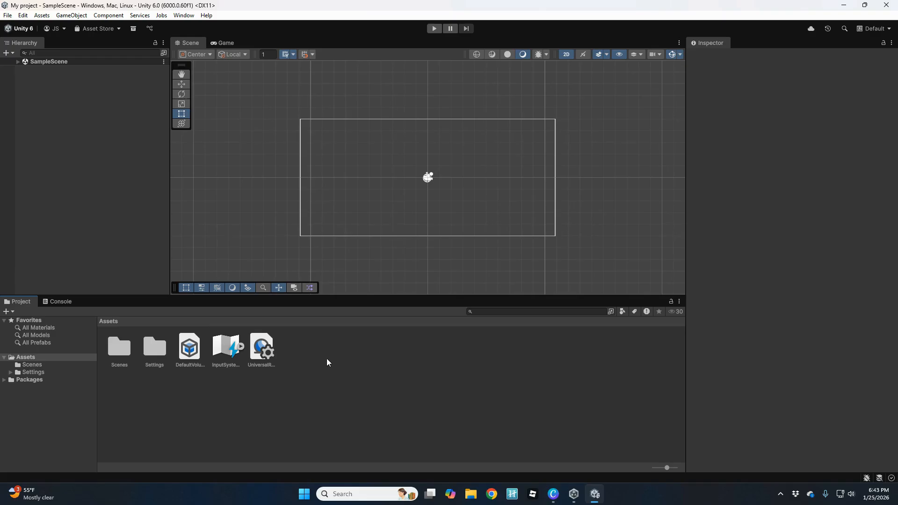
# Create a MonoBehaviour Script in Assets, keeping the default name NewMonoBehaviourScript.
pyautogui.rightClick(327, 360)
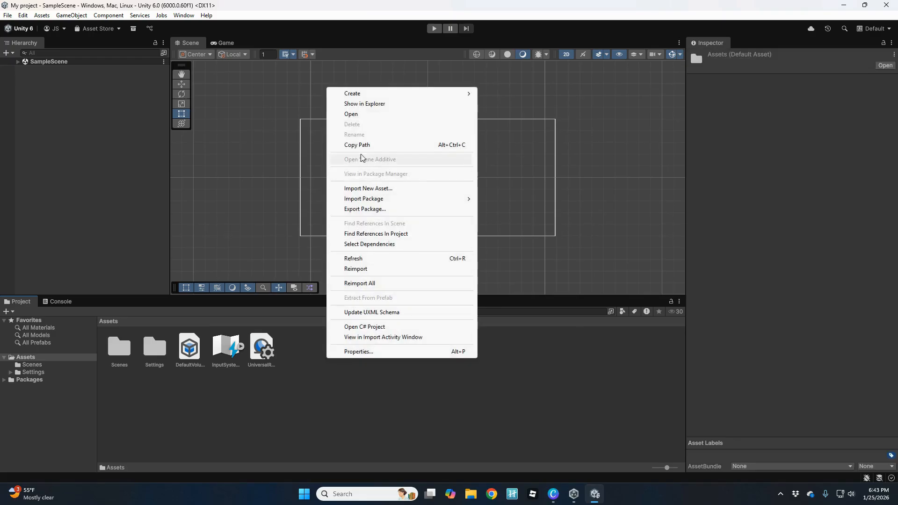
pyautogui.moveTo(395, 93)
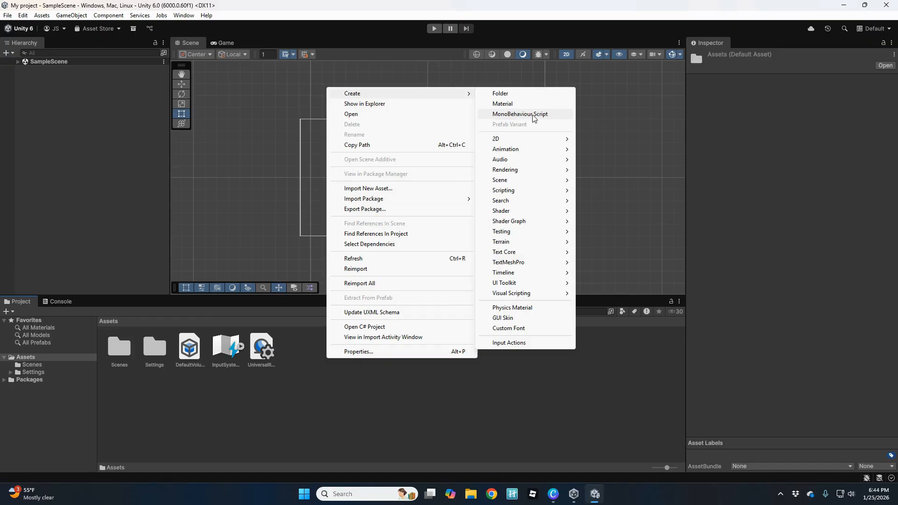
pyautogui.moveTo(504, 183)
pyautogui.click(520, 114)
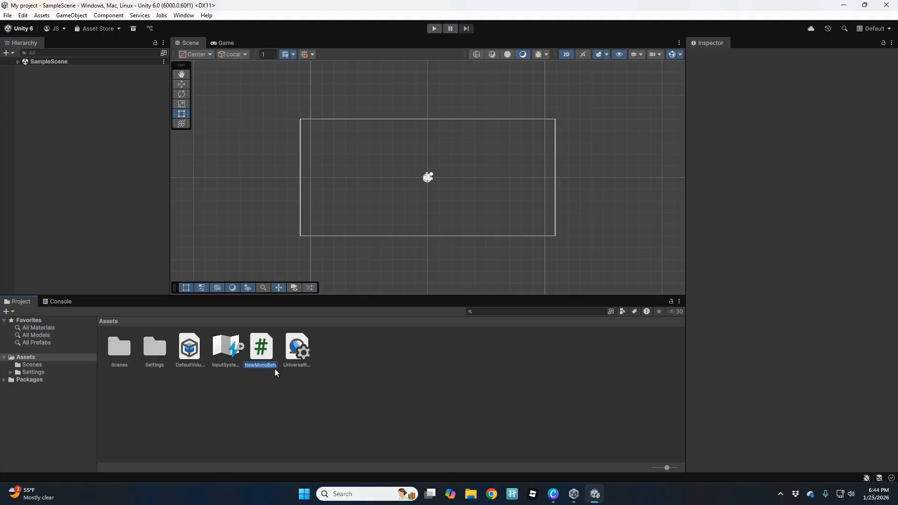
pyautogui.press('Return')
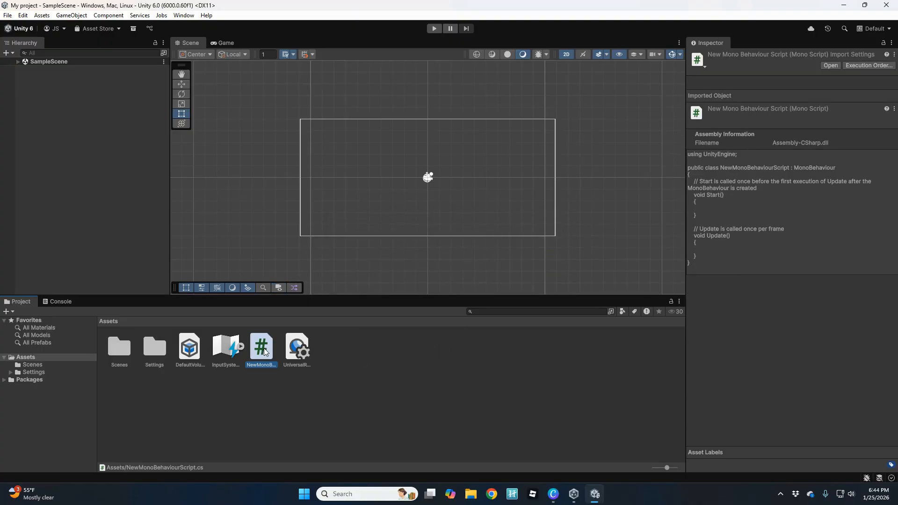
# Open NewMonoBehaviourScript in Visual Studio 2022 from the Project window.
pyautogui.doubleClick(267, 369)
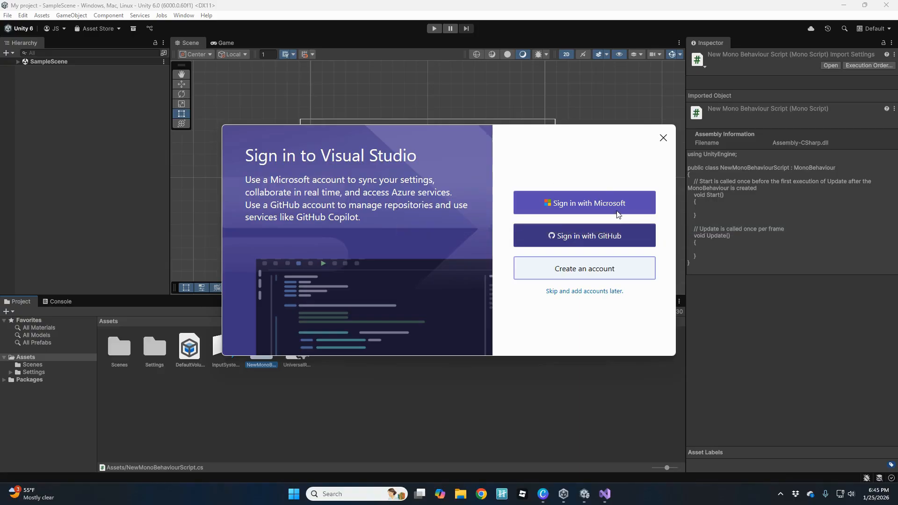
# Skip Visual Studio sign-in, start with the Dark theme, and allow public and private network access.
pyautogui.click(588, 294)
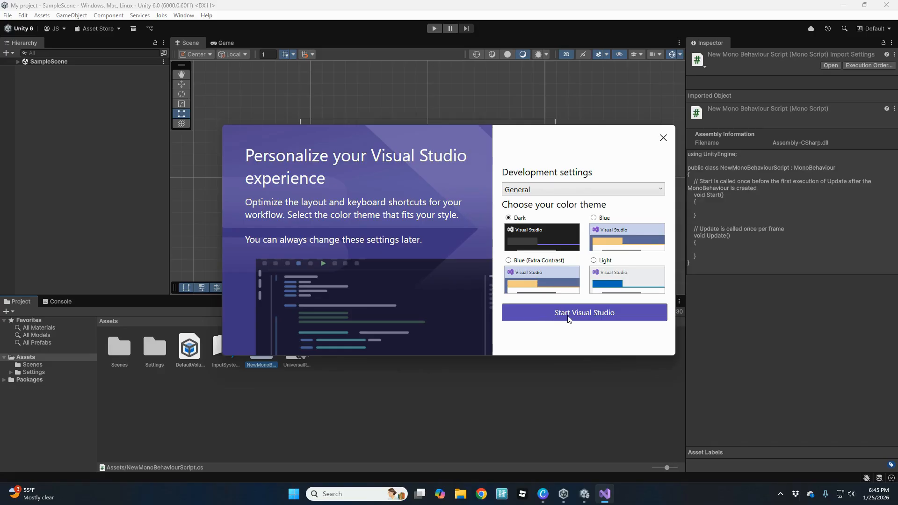
pyautogui.click(582, 315)
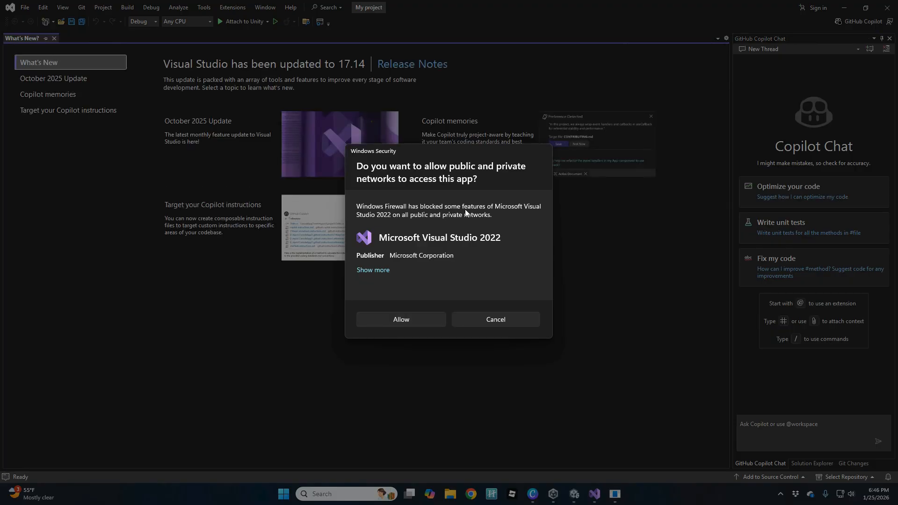
pyautogui.click(413, 322)
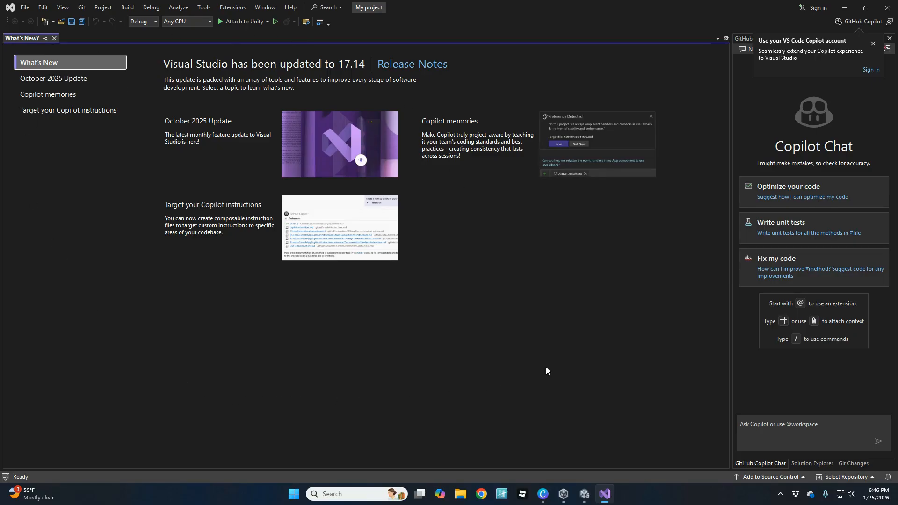
# Dismiss the Copilot suggestion, close Visual Studio, and reselect NewMonoBehaviourScript in Unity.
pyautogui.click(873, 43)
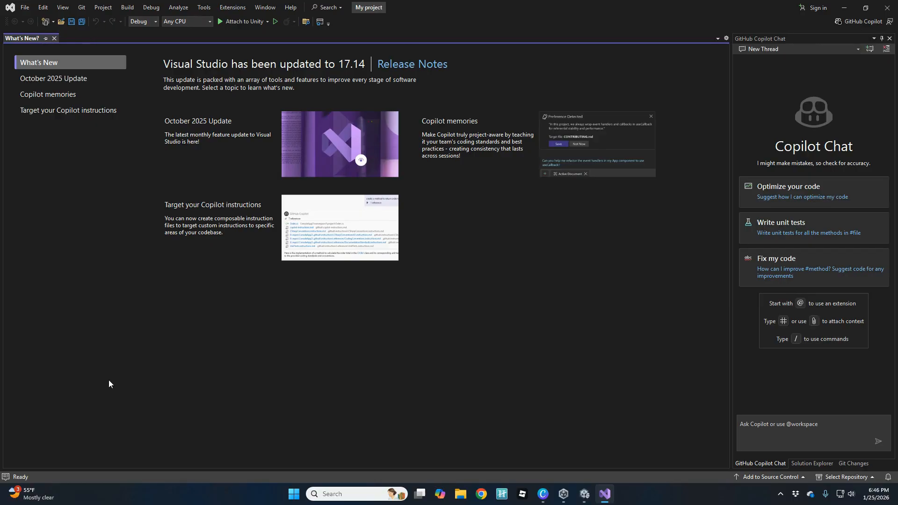
pyautogui.click(885, 6)
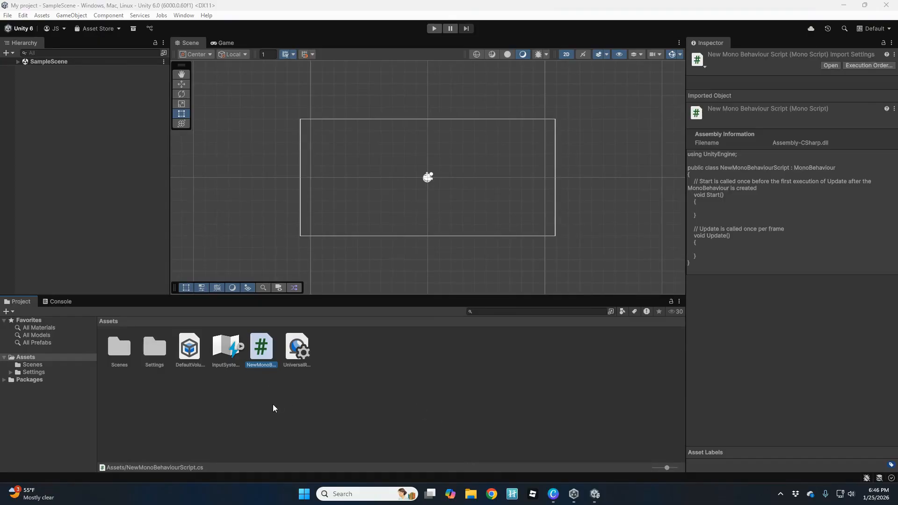
pyautogui.click(273, 408)
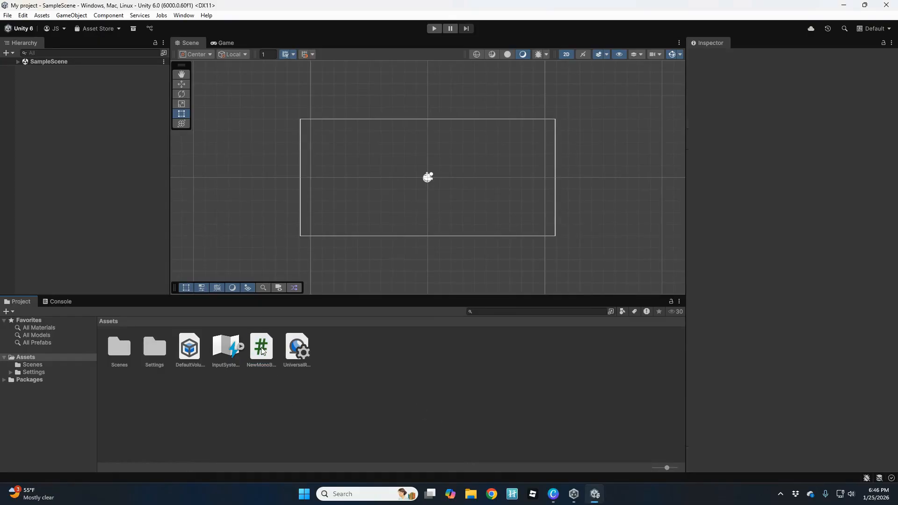
# Reopen NewMonoBehaviourScript in Visual Studio, dismiss the Copilot prompt, and review its Start and Update methods.
pyautogui.doubleClick(261, 349)
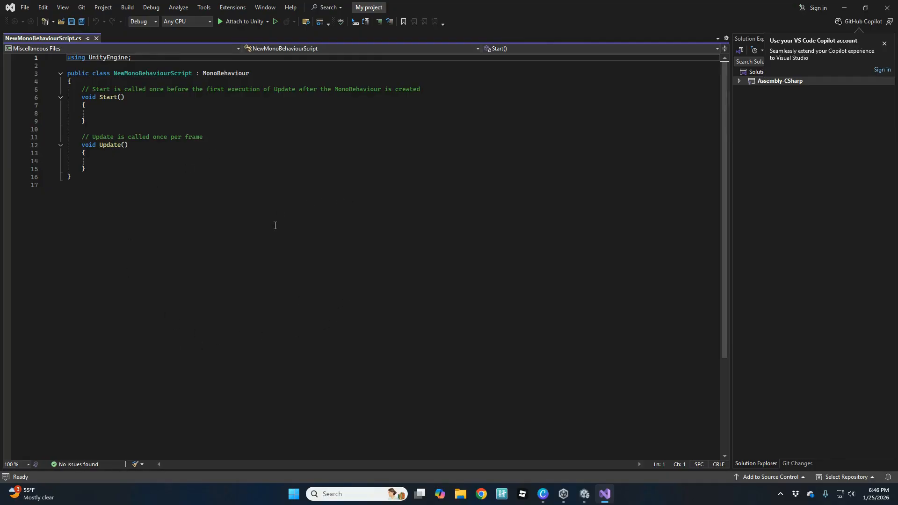
pyautogui.click(885, 44)
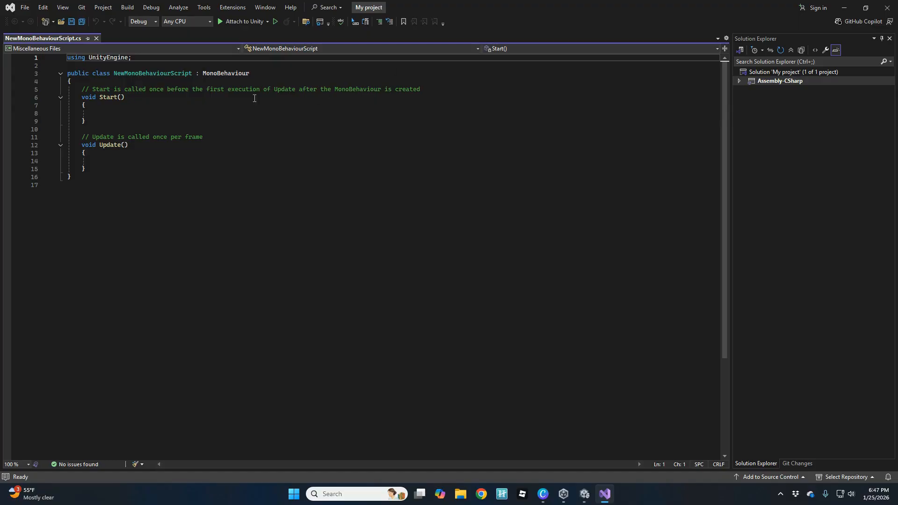
pyautogui.keyDown('ctrl'); pyautogui.scroll(6, 168, 156); pyautogui.keyUp('ctrl')
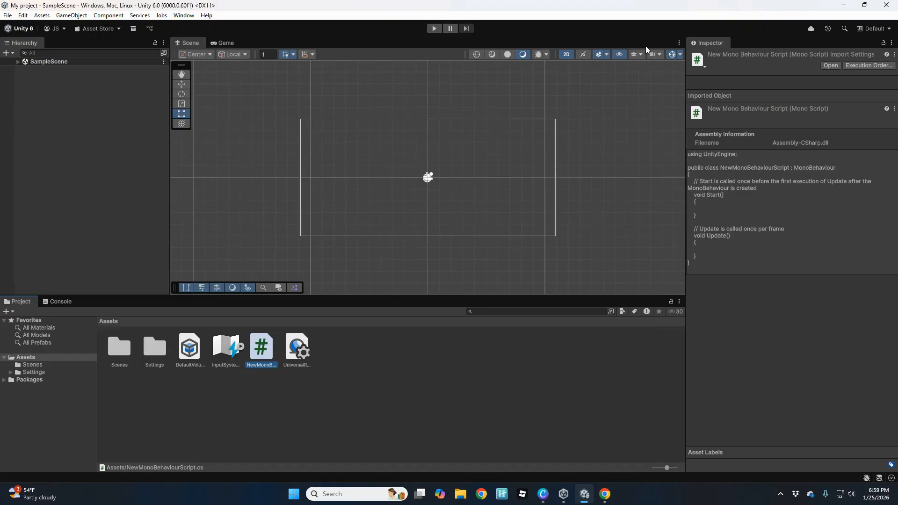
# Minimize Unity Editor and Unity Hub, then open a Chrome window from the taskbar.
pyautogui.click(844, 7)
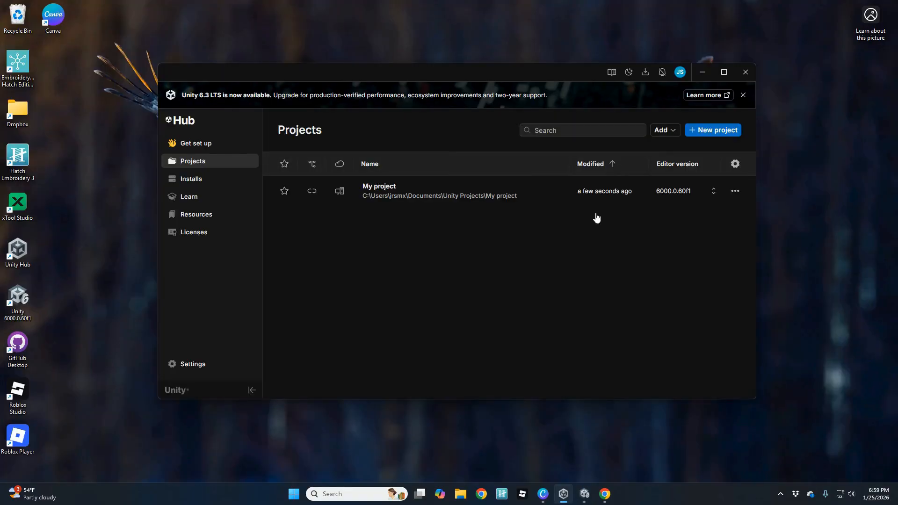
pyautogui.click(702, 72)
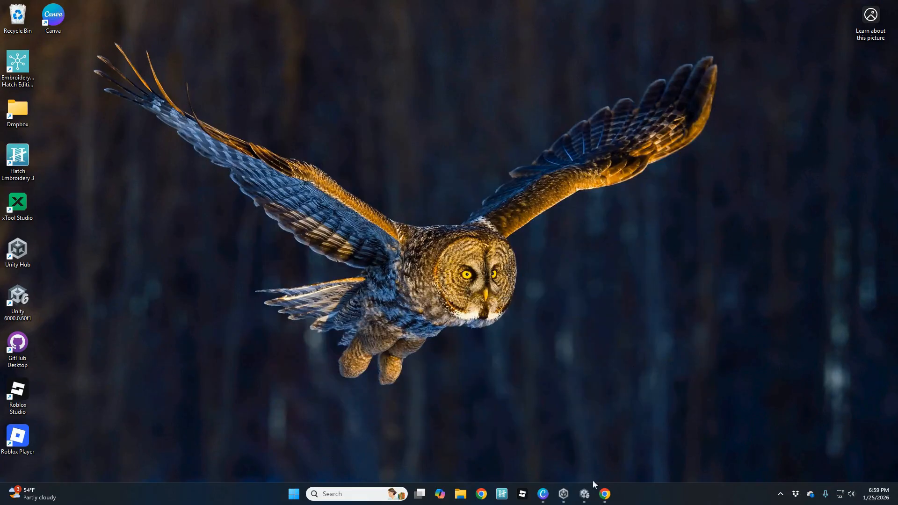
pyautogui.click(605, 494)
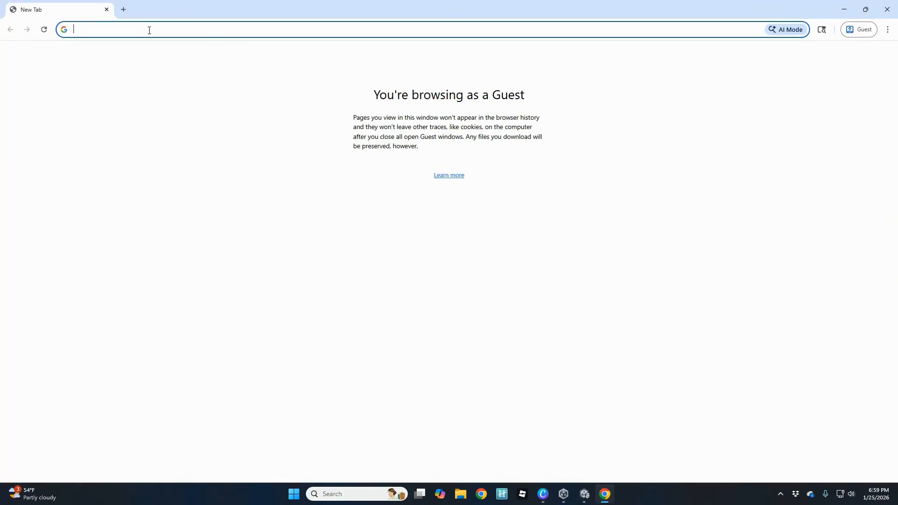
# Search Google for 'jet brains rider'.
pyautogui.write('jet braiuns')
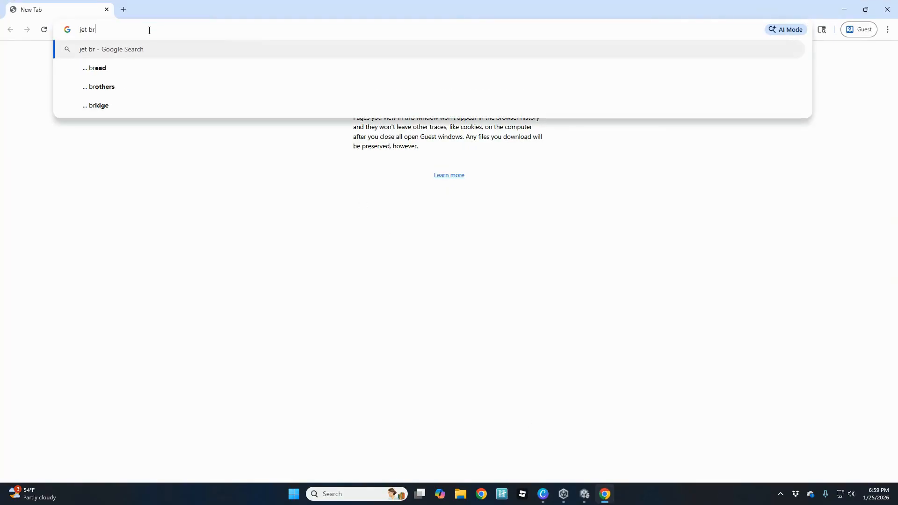
pyautogui.press('BackSpace')
pyautogui.press('BackSpace')
pyautogui.press('BackSpace')
pyautogui.write('ns')
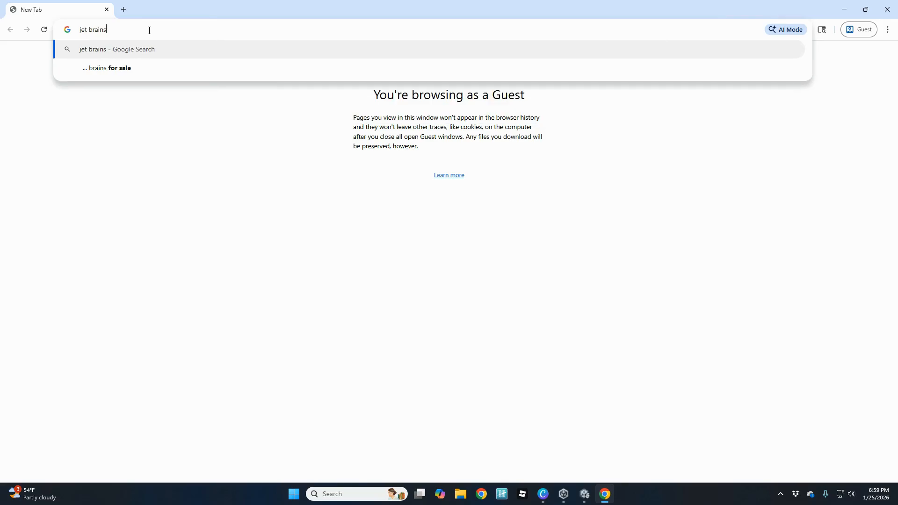
pyautogui.write(' rider')
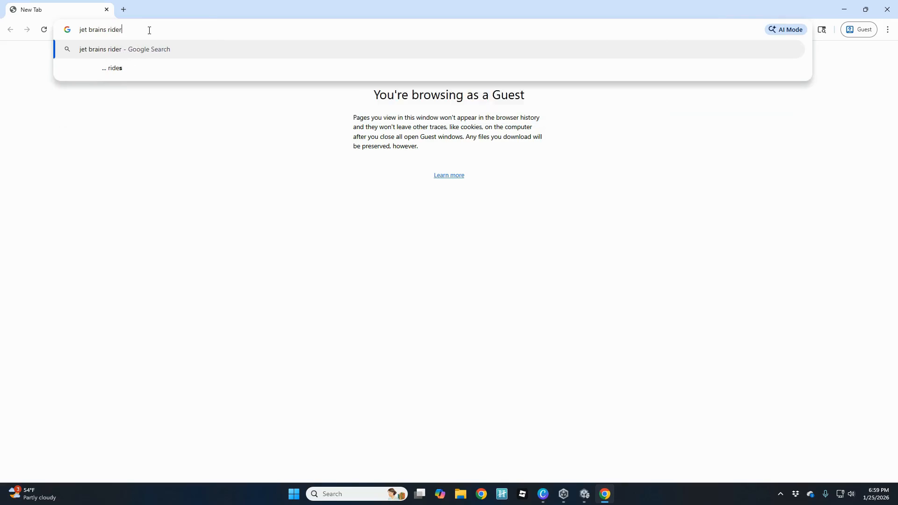
pyautogui.press('Return')
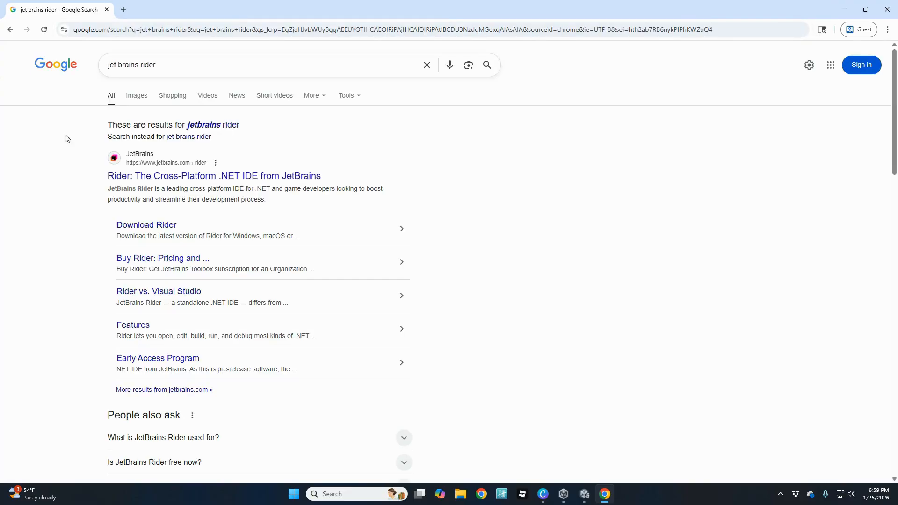
# Open the JetBrains Rider product page, close the cookie notice, and scroll through its supported technologies.
pyautogui.click(150, 181)
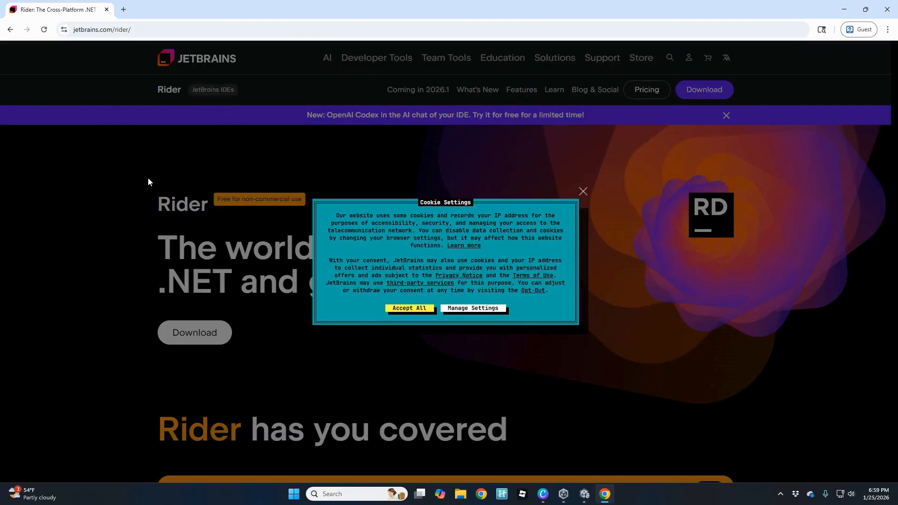
pyautogui.click(583, 192)
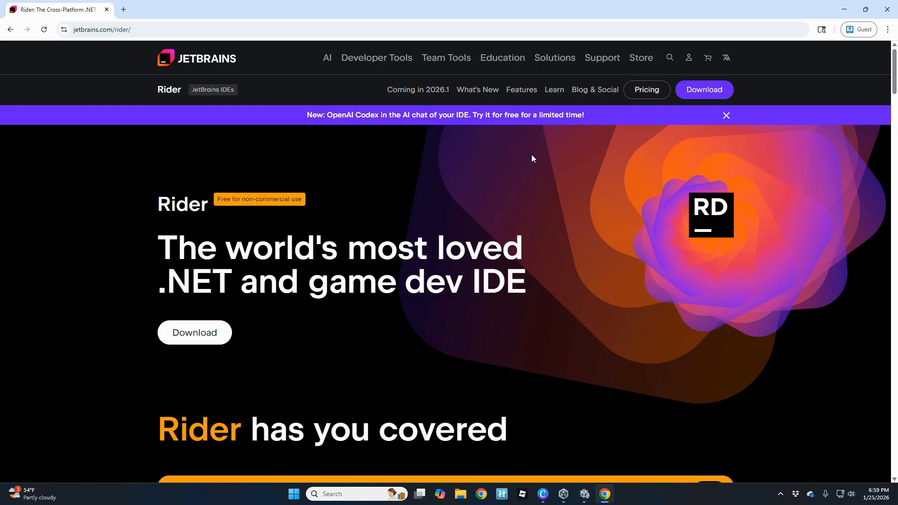
pyautogui.scroll(-1, 266, 285)
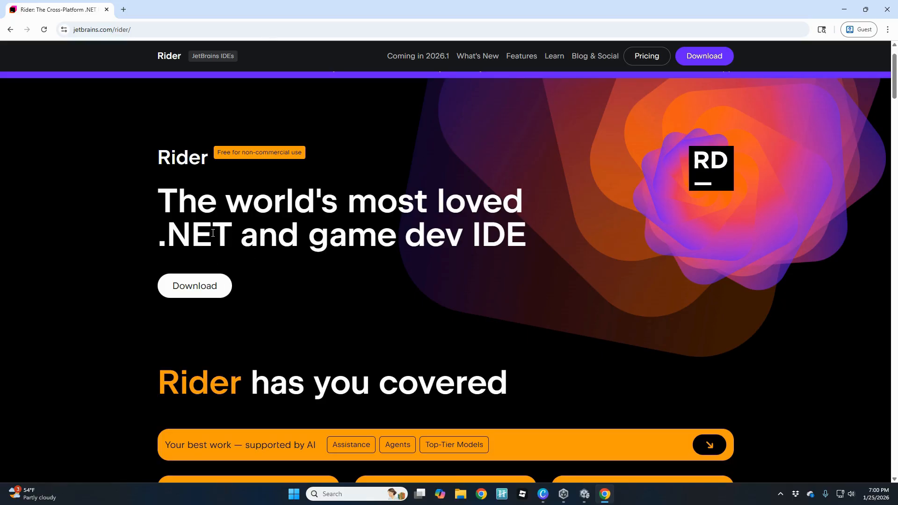
pyautogui.scroll(-3, 301, 261)
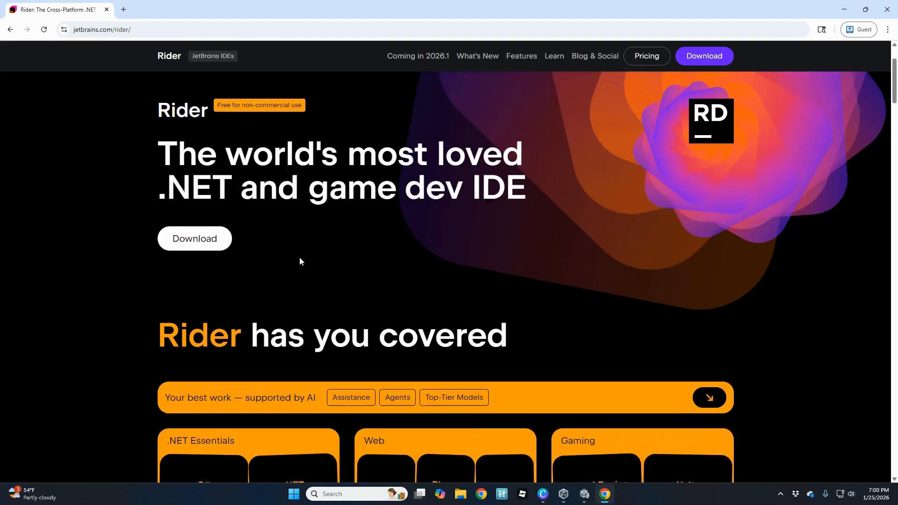
pyautogui.scroll(-2, 112, 297)
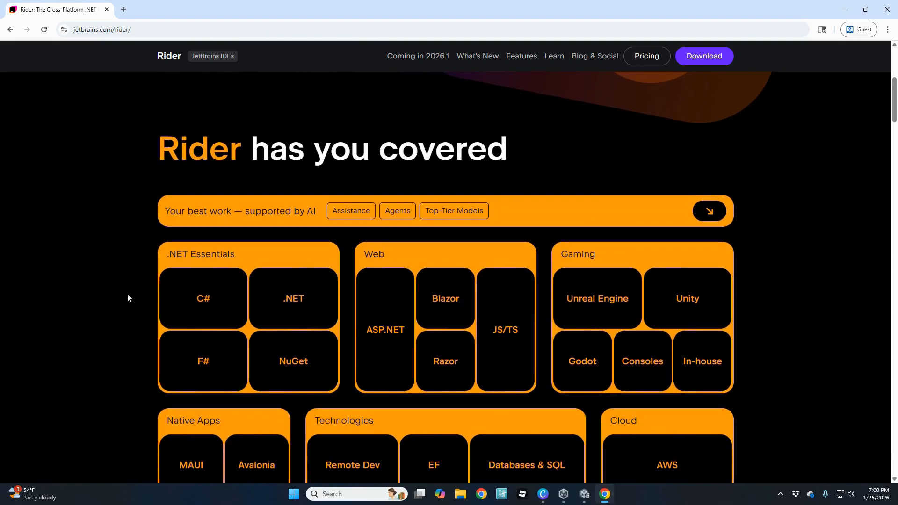
pyautogui.scroll(-1, 128, 298)
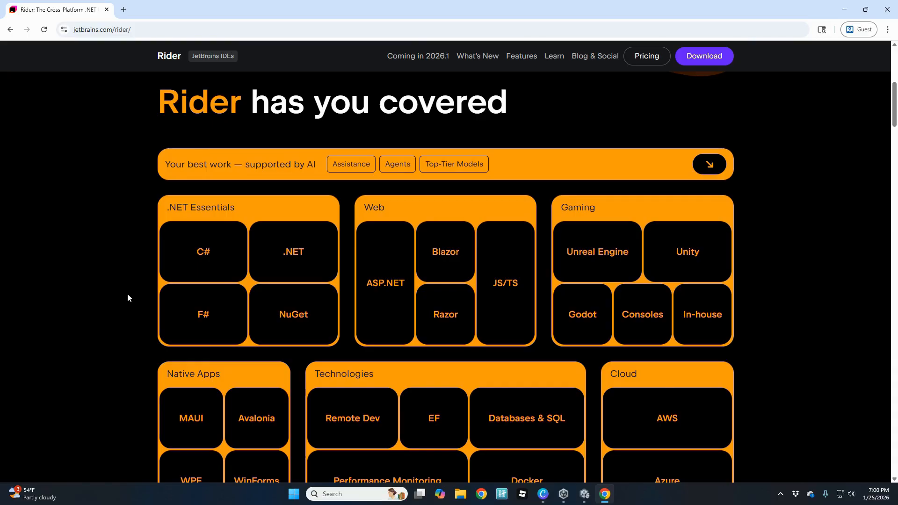
pyautogui.scroll(5, 195, 293)
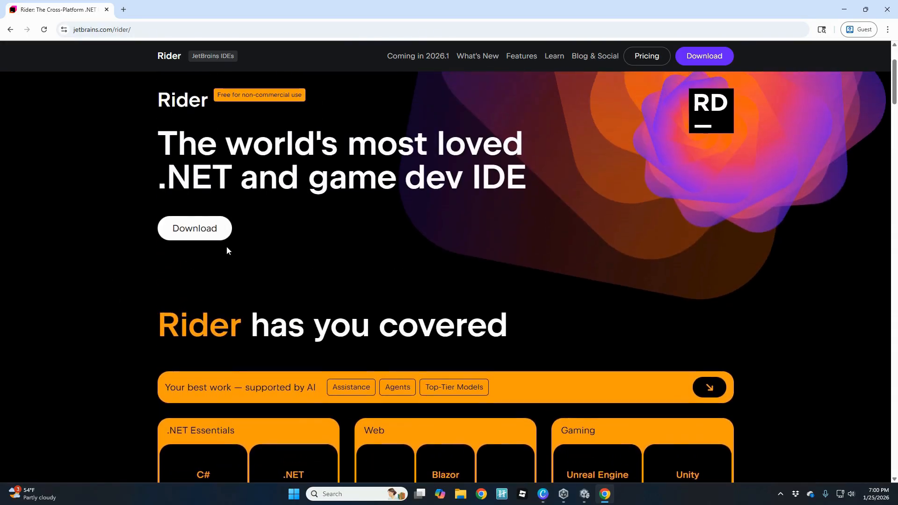
pyautogui.scroll(2, 478, 236)
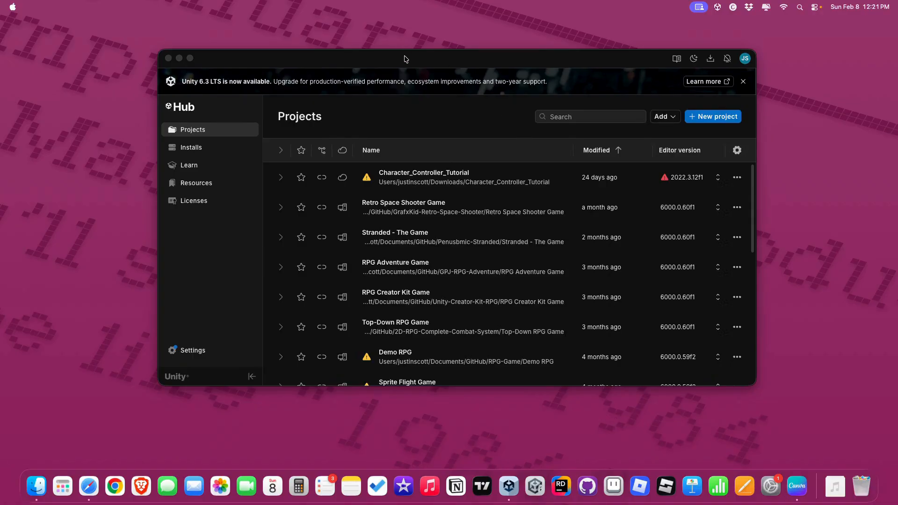
# Bring Unity Hub forward, go to Installs, and open the Install Editor release list.
pyautogui.moveTo(404, 56); pyautogui.dragTo(407, 63)
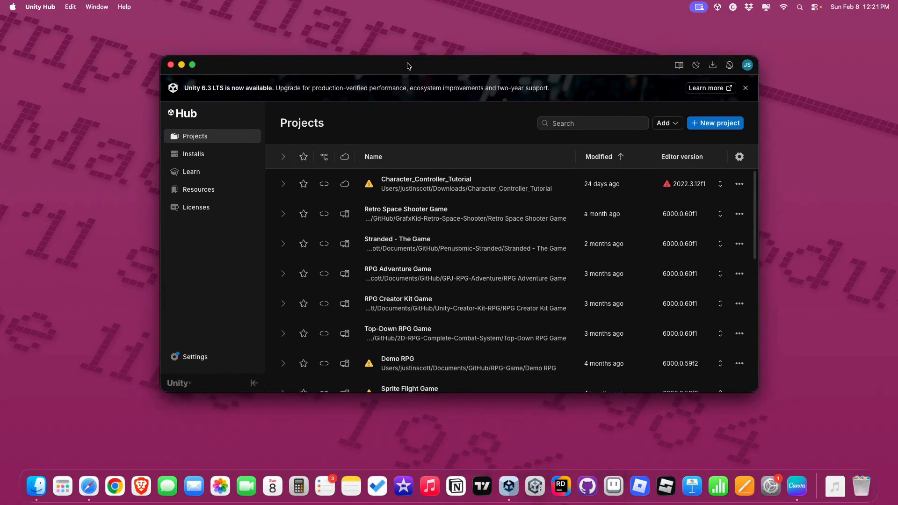
pyautogui.click(190, 156)
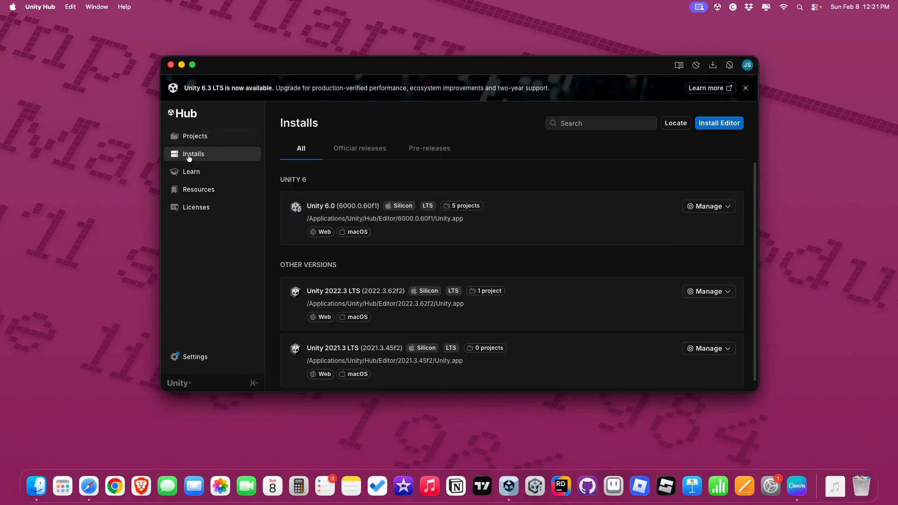
pyautogui.click(721, 125)
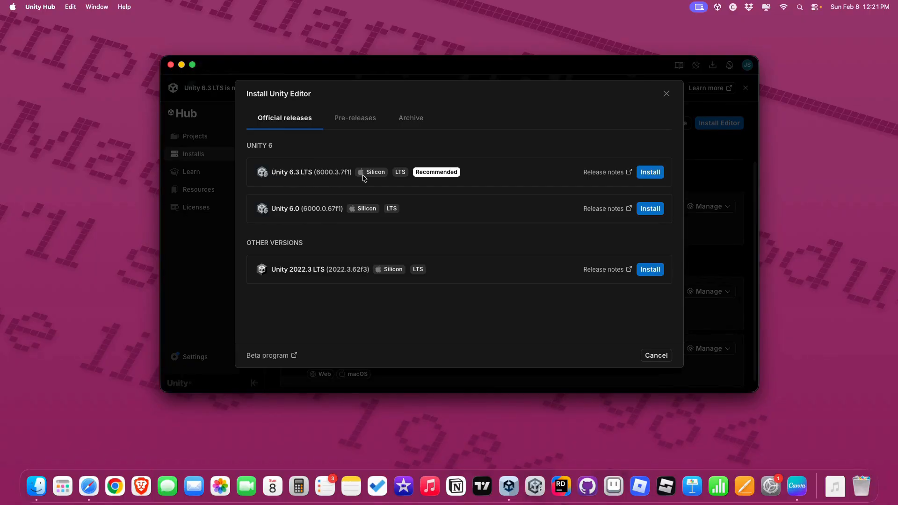
# Install Unity 6.3 LTS (6000.3.7f1) with the Web Build Support module.
pyautogui.click(650, 174)
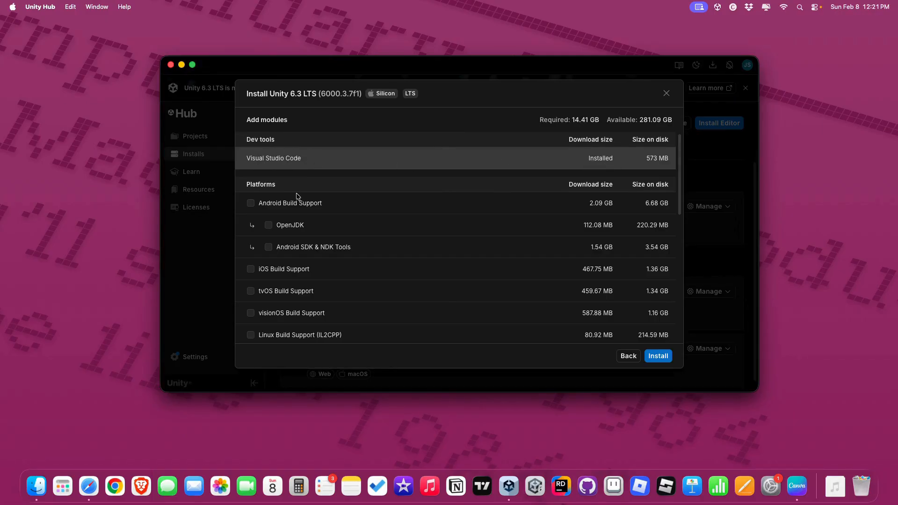
pyautogui.scroll(-5, 265, 225)
pyautogui.click(269, 202)
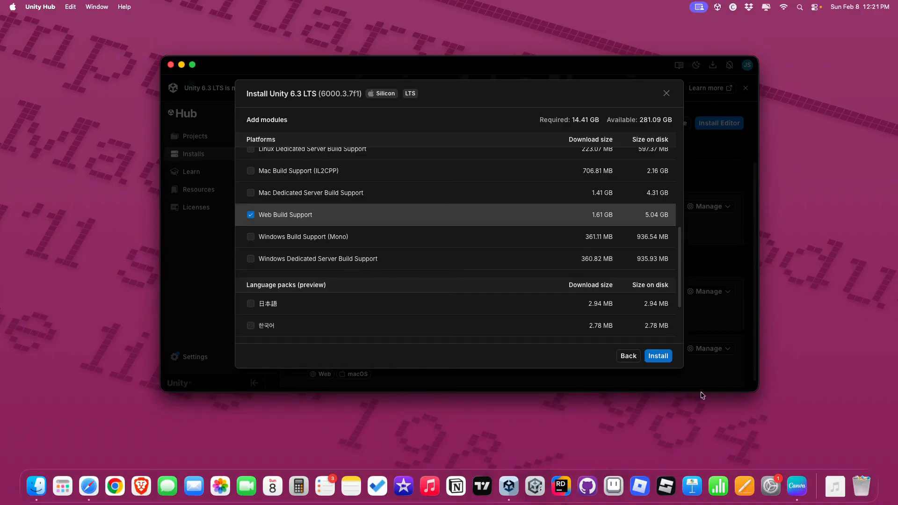
pyautogui.click(658, 357)
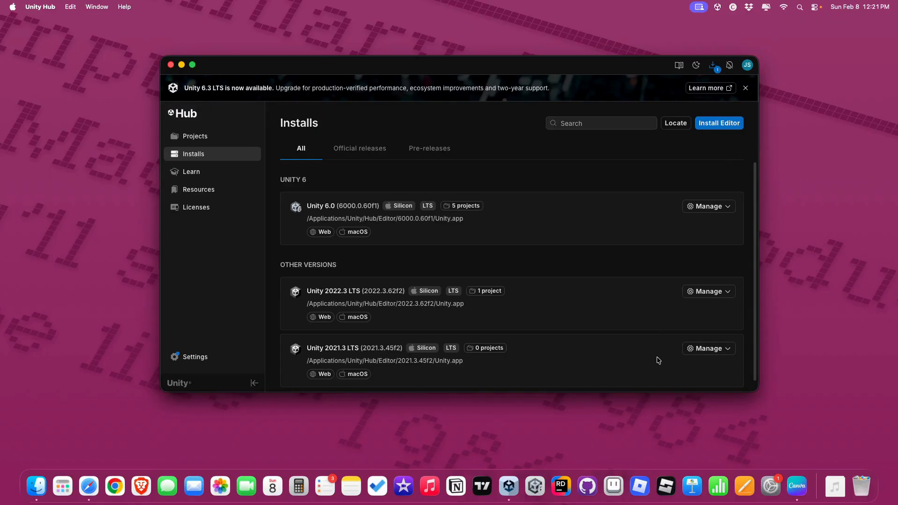
# Watch the Unity 6.3 LTS download progress per component, then close the downloads panel.
pyautogui.click(712, 66)
pyautogui.click(561, 109)
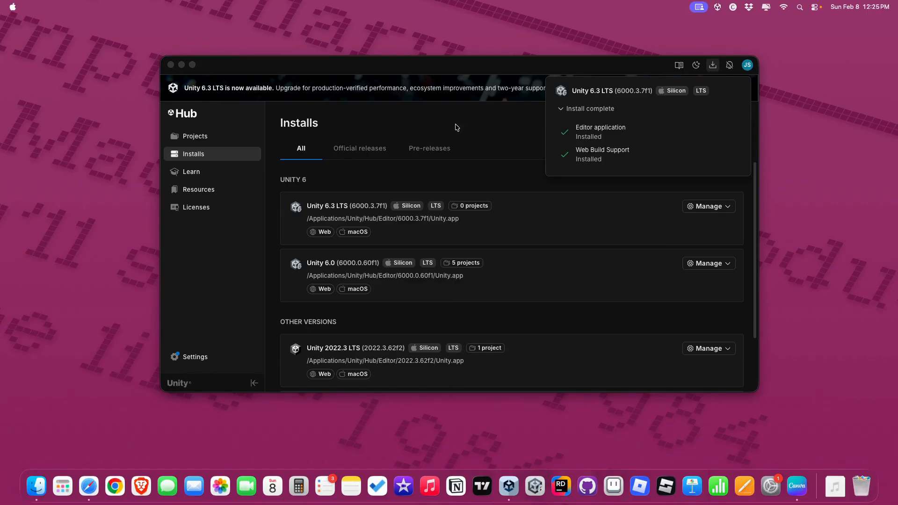
pyautogui.click(443, 73)
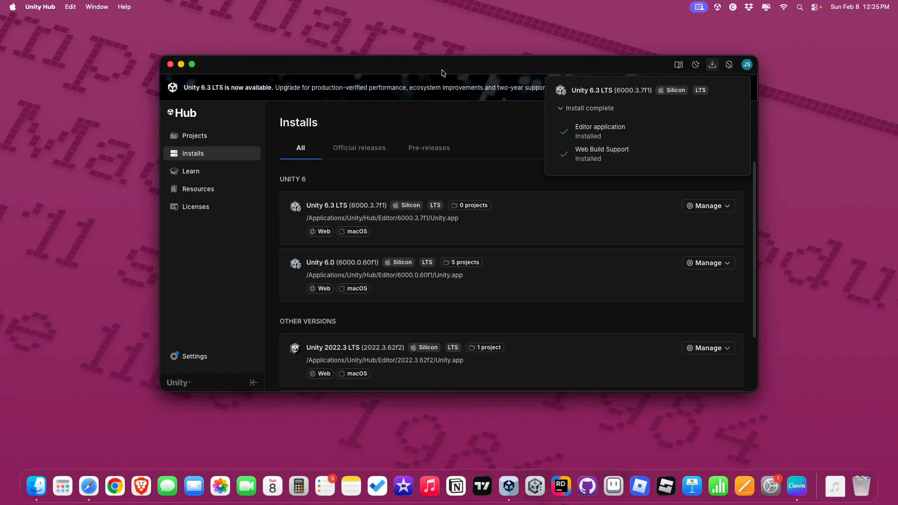
pyautogui.click(714, 68)
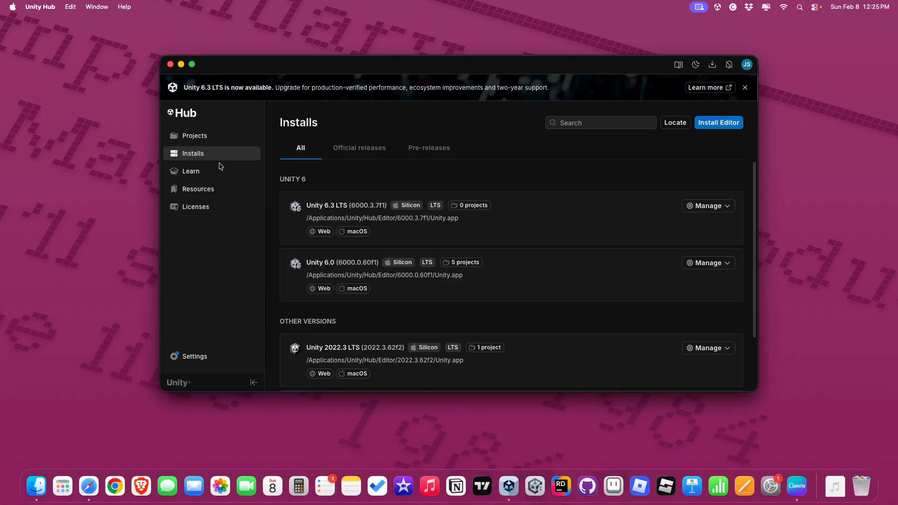
# Visit Projects and the New project screen, then return to the Installs list.
pyautogui.click(209, 139)
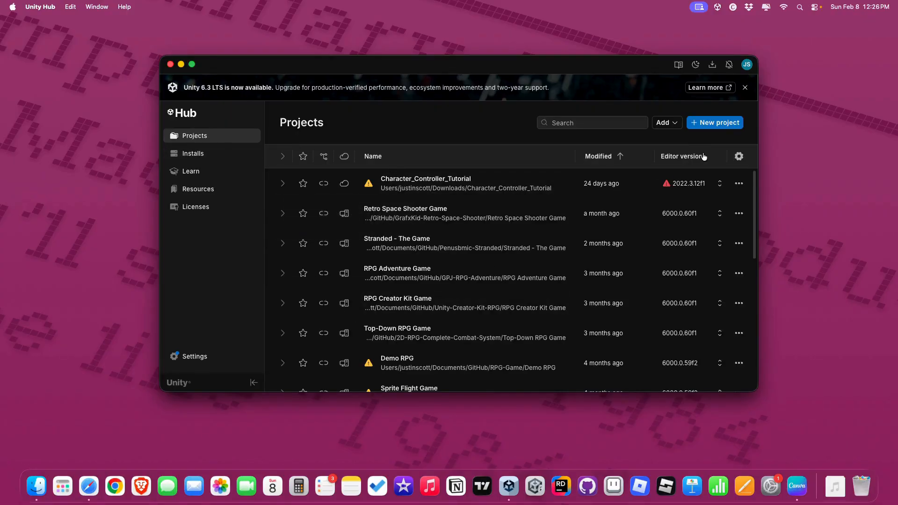
pyautogui.click(713, 123)
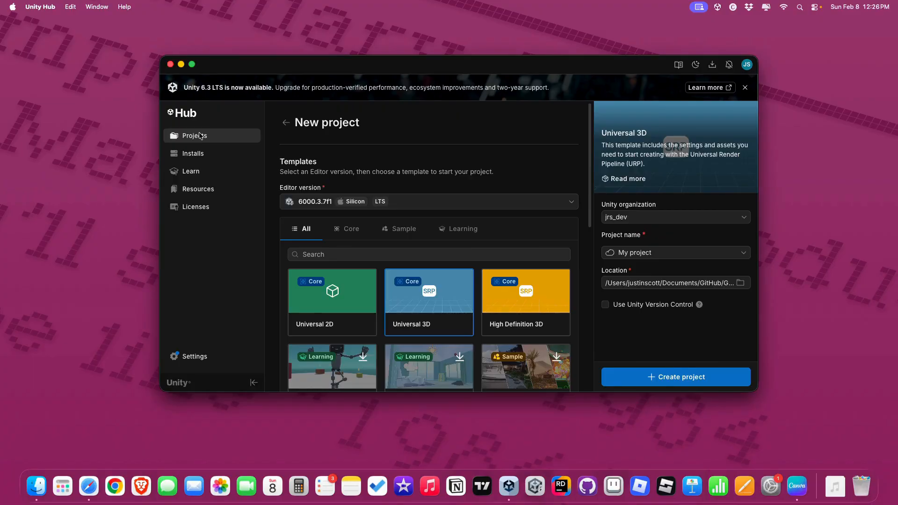
pyautogui.click(198, 154)
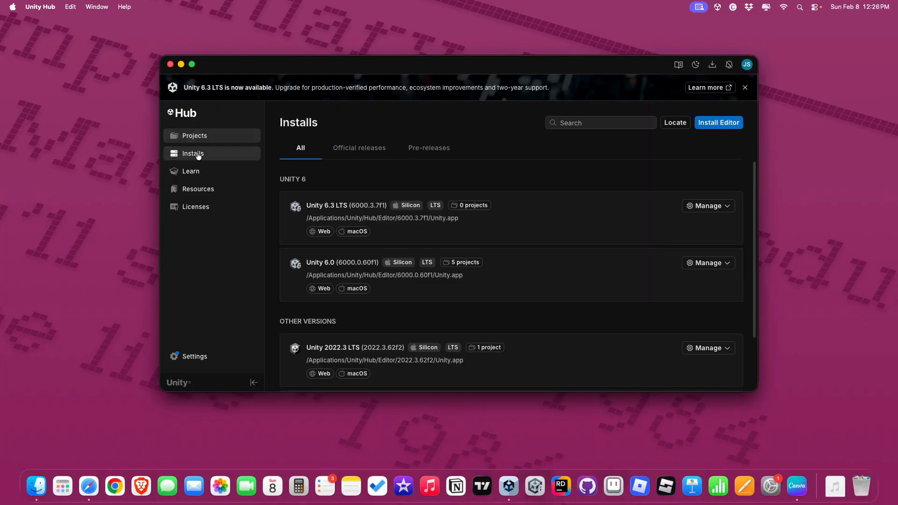